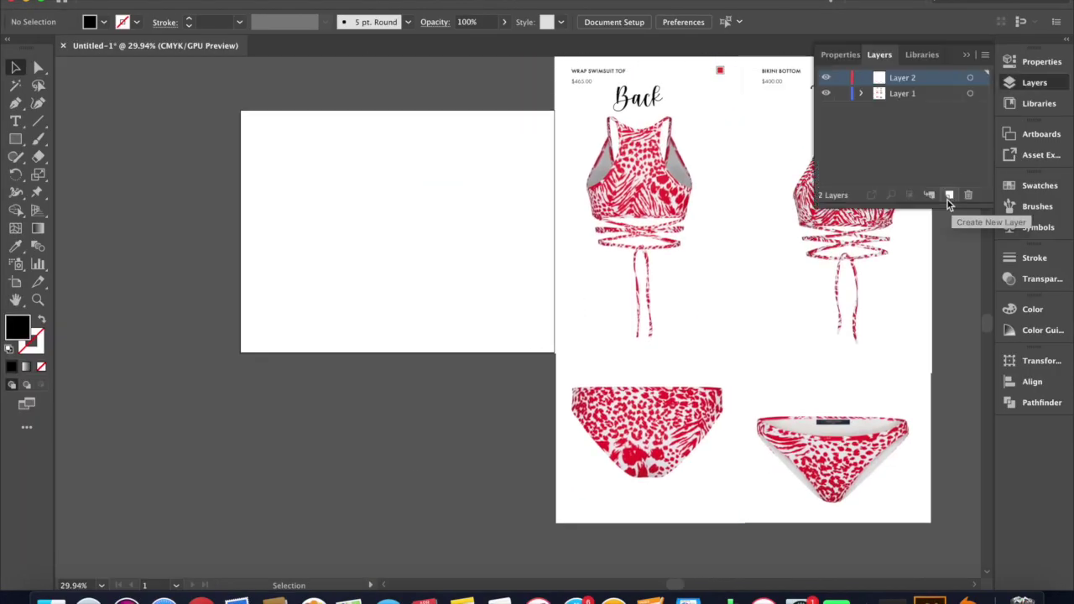
Place the bikini bottom photo onto the empty artboard beside the sheet
{"action": "left_click_drag", "start_coordinate": [924, 411], "coordinate": [503, 235]}
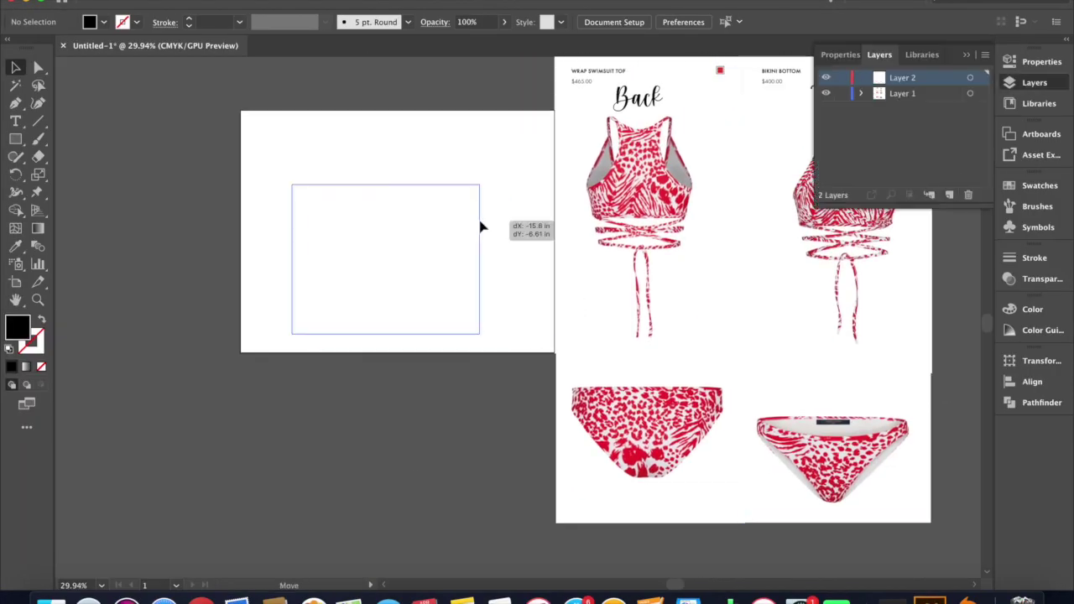
Pen-trace the left half of the bikini bottom as a stroke-only outline
{"action": "left_click", "coordinate": [153, 262]}
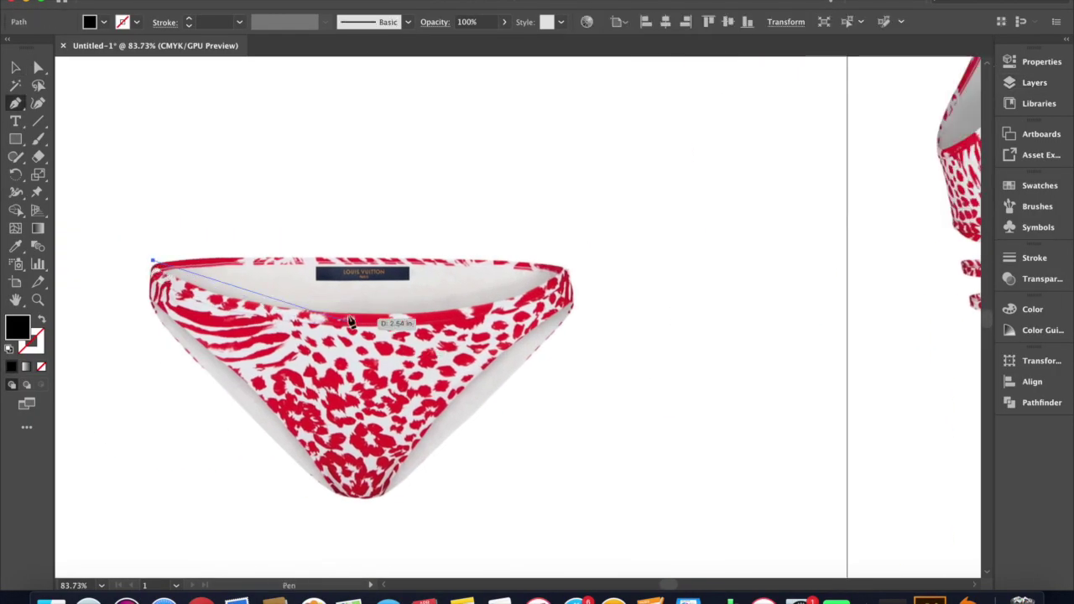
{"action": "key", "text": "shift+x"}
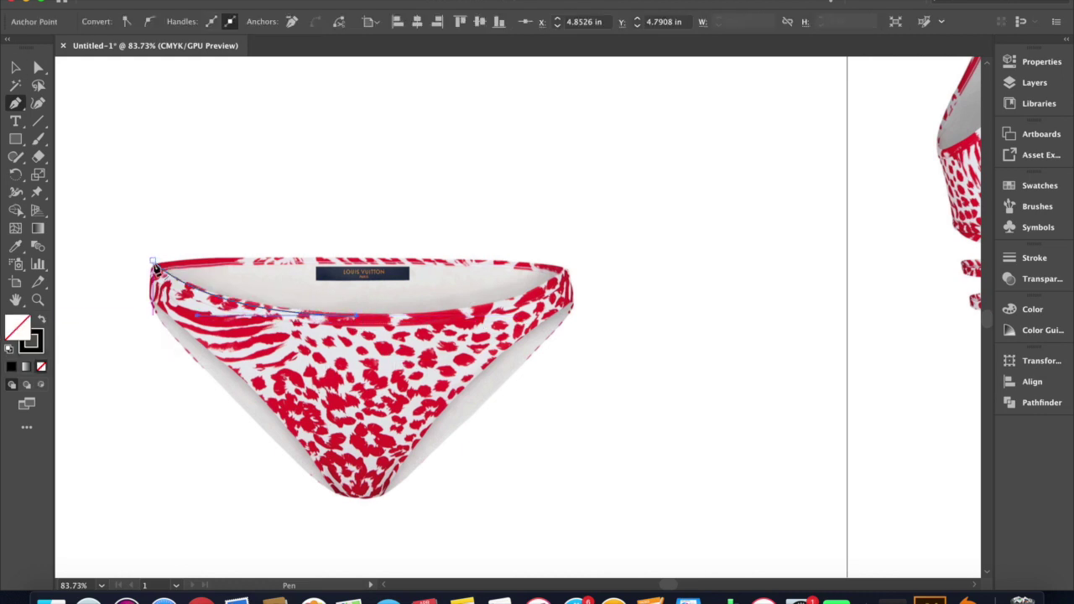
{"action": "left_click_drag", "start_coordinate": [361, 506], "coordinate": [360, 503]}
{"action": "key", "text": "a"}
{"action": "key", "text": "ctrl+shift+a"}
{"action": "left_click", "coordinate": [363, 493]}
{"action": "left_click", "coordinate": [435, 359]}
Reflect a vertical copy of the half outline and join the two halves
{"action": "right_click", "coordinate": [160, 285]}
{"action": "left_click", "coordinate": [360, 48]}
{"action": "left_click", "coordinate": [629, 358]}
{"action": "key", "text": "ctrl+a"}
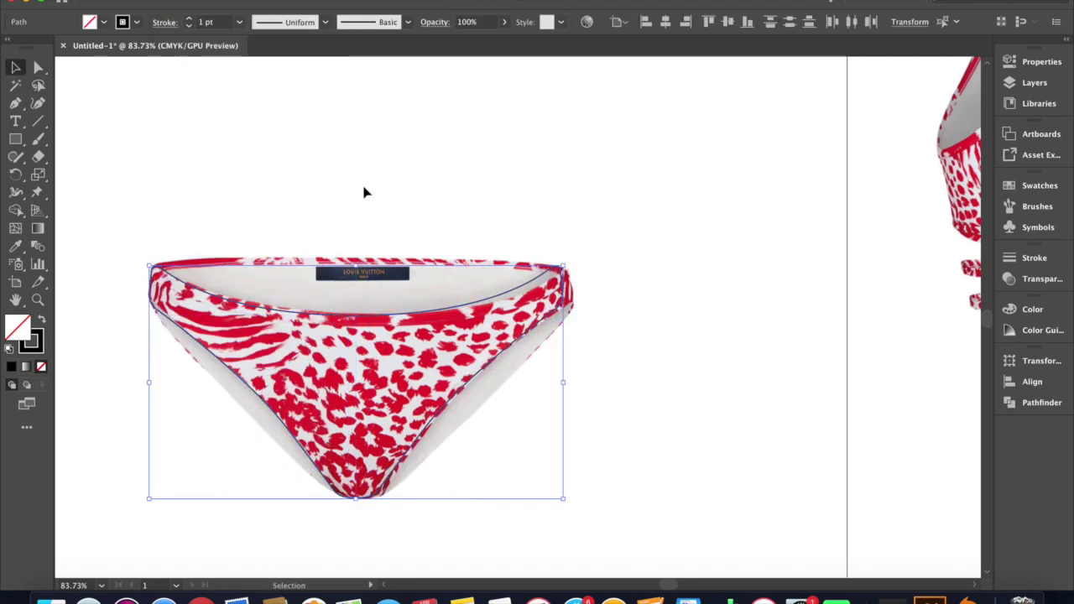
{"action": "left_click", "coordinate": [523, 291]}
{"action": "key", "text": "a"}
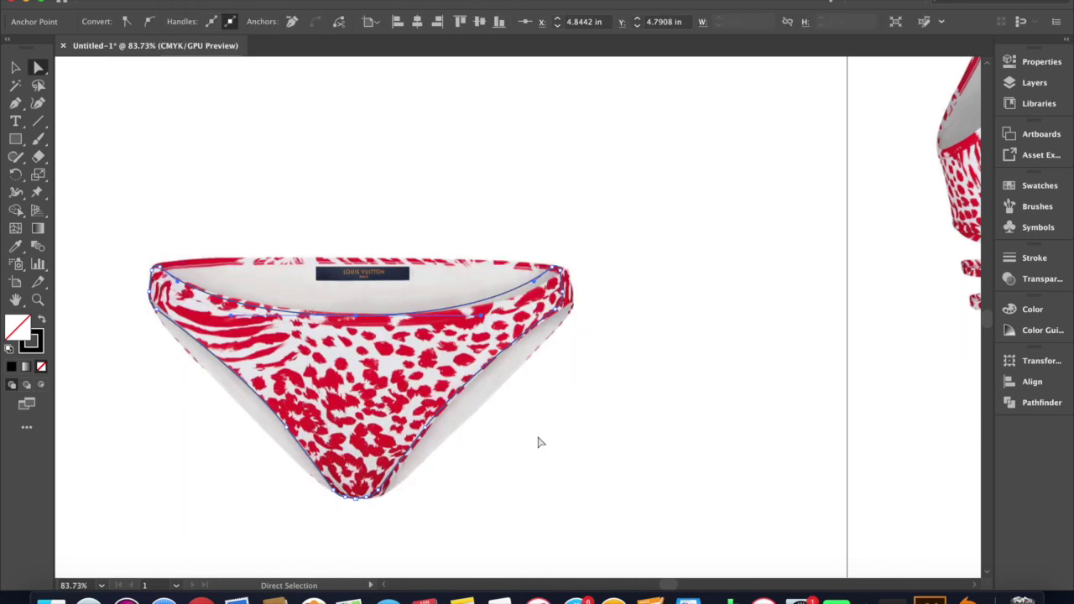
Join the outline's open bottom endpoints into one closed path
{"action": "key", "text": "v"}
{"action": "left_click", "coordinate": [347, 503]}
{"action": "left_click", "coordinate": [348, 480]}
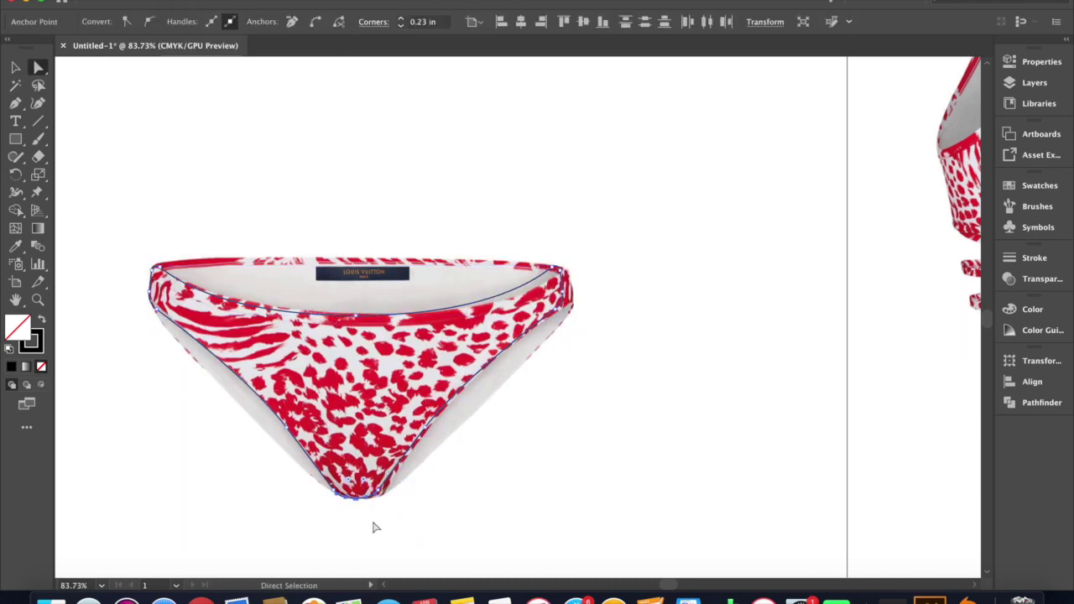
{"action": "scroll", "coordinate": [374, 523], "scroll_direction": "up", "scroll_amount": 3}
{"action": "left_click", "coordinate": [350, 293]}
{"action": "key", "text": "a"}
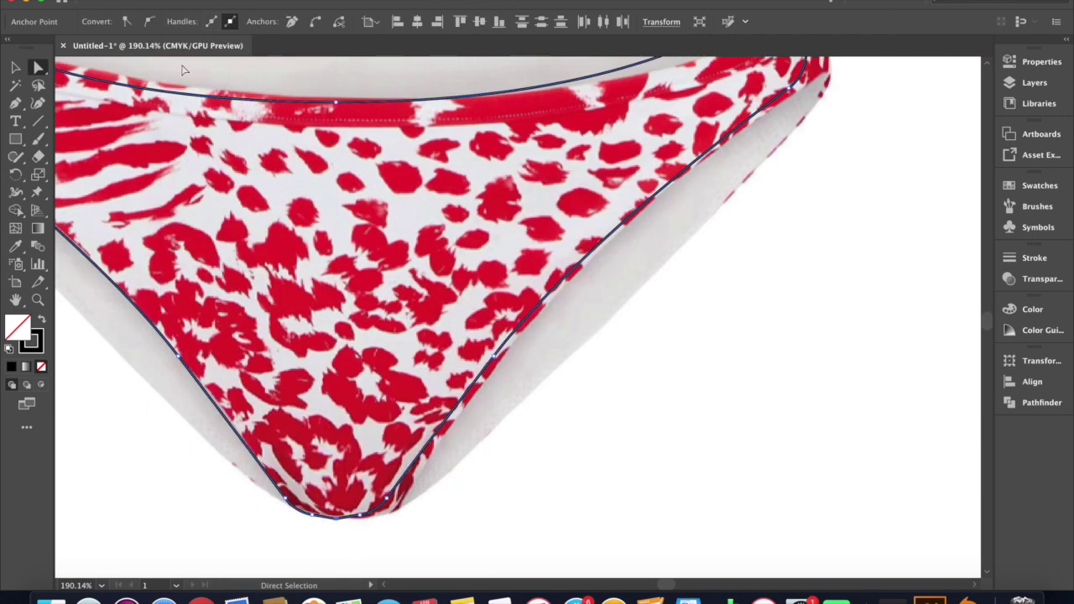
{"action": "left_click", "coordinate": [335, 504]}
{"action": "key", "text": "ctrl+shift+a"}
{"action": "scroll", "coordinate": [501, 450], "scroll_direction": "down", "scroll_amount": 2}
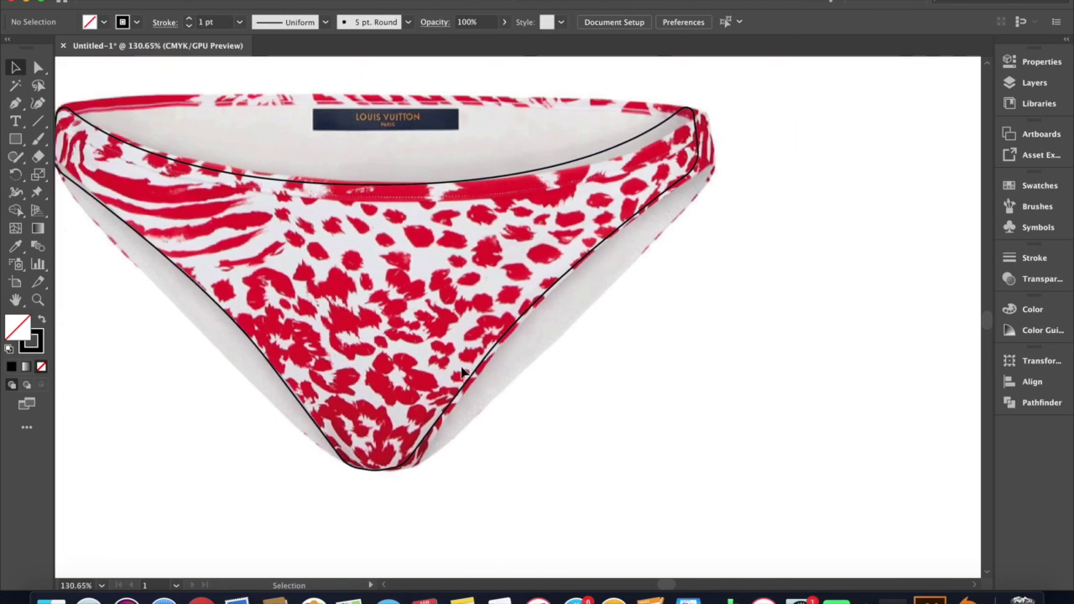
{"action": "scroll", "coordinate": [501, 450], "scroll_direction": "down", "scroll_amount": 3}
Draw the waistband's top edge as a curve across the bikini
{"action": "key", "text": "p"}
{"action": "left_click", "coordinate": [109, 130]}
{"action": "left_click_drag", "start_coordinate": [667, 126], "coordinate": [914, 163]}
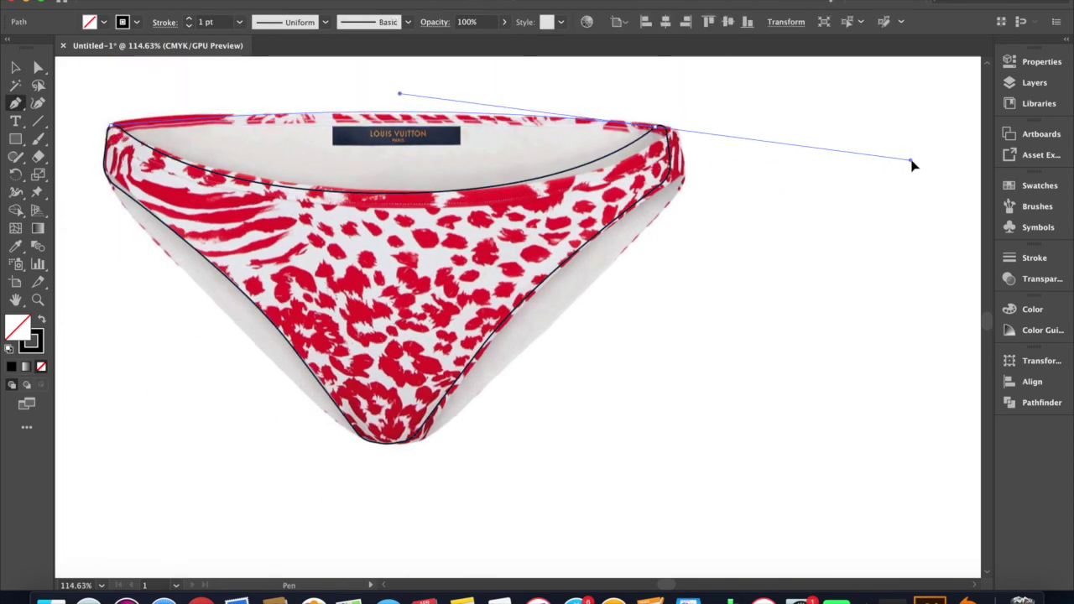
{"action": "scroll", "coordinate": [786, 288], "scroll_direction": "up", "scroll_amount": 2}
{"action": "key", "text": "a"}
{"action": "left_click", "coordinate": [547, 174]}
{"action": "scroll", "coordinate": [554, 178], "scroll_direction": "up", "scroll_amount": 3}
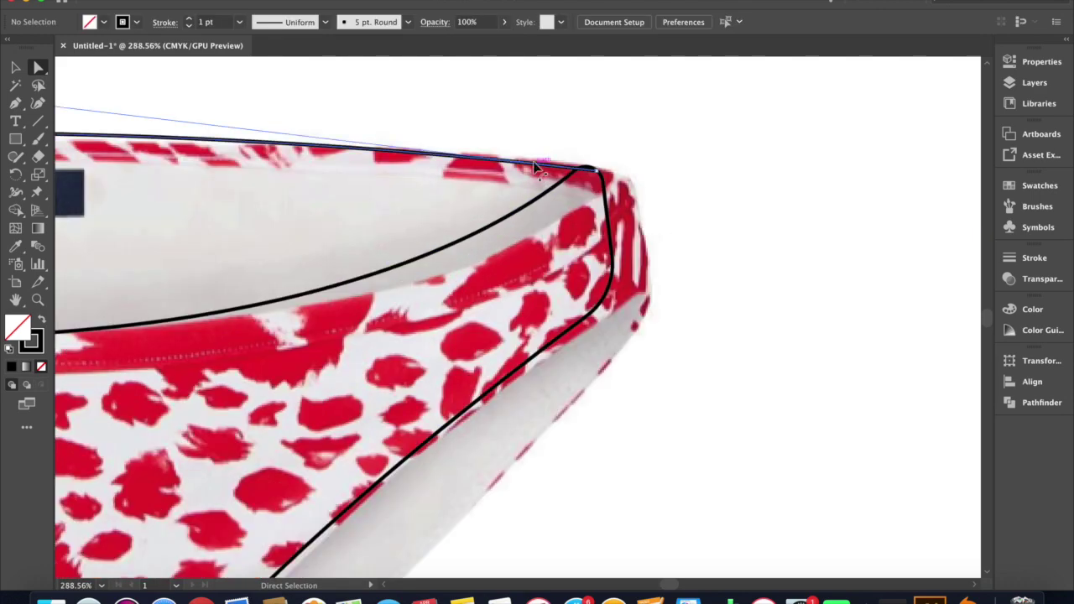
Give the outline round stroke caps and round corners
{"action": "left_click", "coordinate": [1034, 258]}
{"action": "left_click", "coordinate": [894, 293]}
{"action": "left_click", "coordinate": [893, 313]}
{"action": "scroll", "coordinate": [928, 159], "scroll_direction": "down", "scroll_amount": 3}
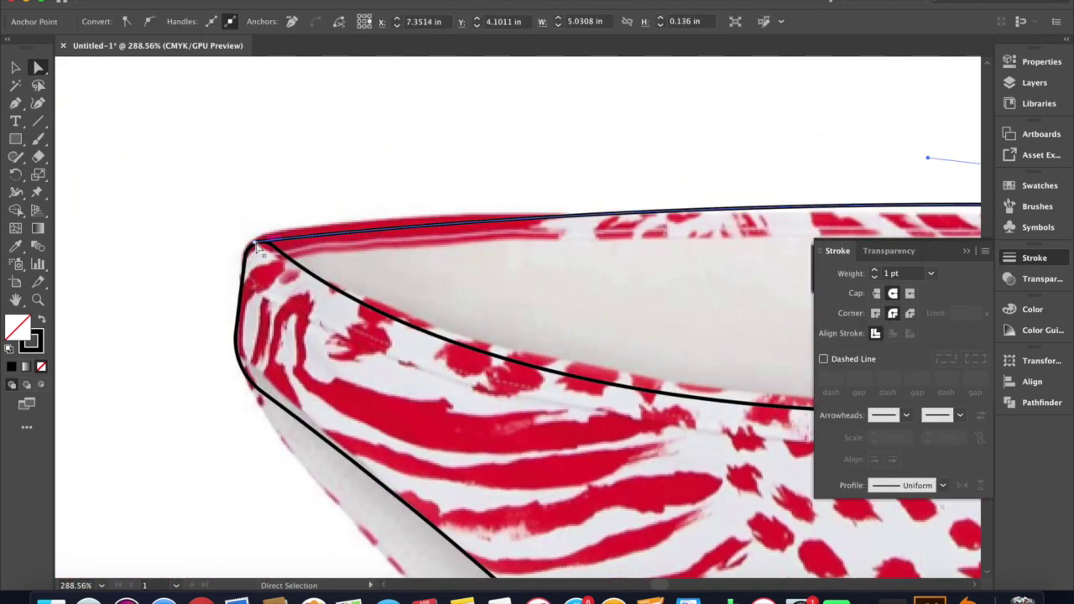
{"action": "key", "text": "ctrl+shift+a"}
{"action": "scroll", "coordinate": [353, 141], "scroll_direction": "down", "scroll_amount": 2}
Draw the left inner leg line and reflect a copy to the right side
{"action": "key", "text": "p"}
{"action": "left_click", "coordinate": [213, 210]}
{"action": "left_click_drag", "start_coordinate": [475, 475], "coordinate": [587, 537]}
{"action": "key", "text": "v"}
{"action": "right_click", "coordinate": [173, 300]}
{"action": "left_click", "coordinate": [367, 56]}
{"action": "left_click", "coordinate": [765, 361]}
{"action": "left_click", "coordinate": [697, 495]}
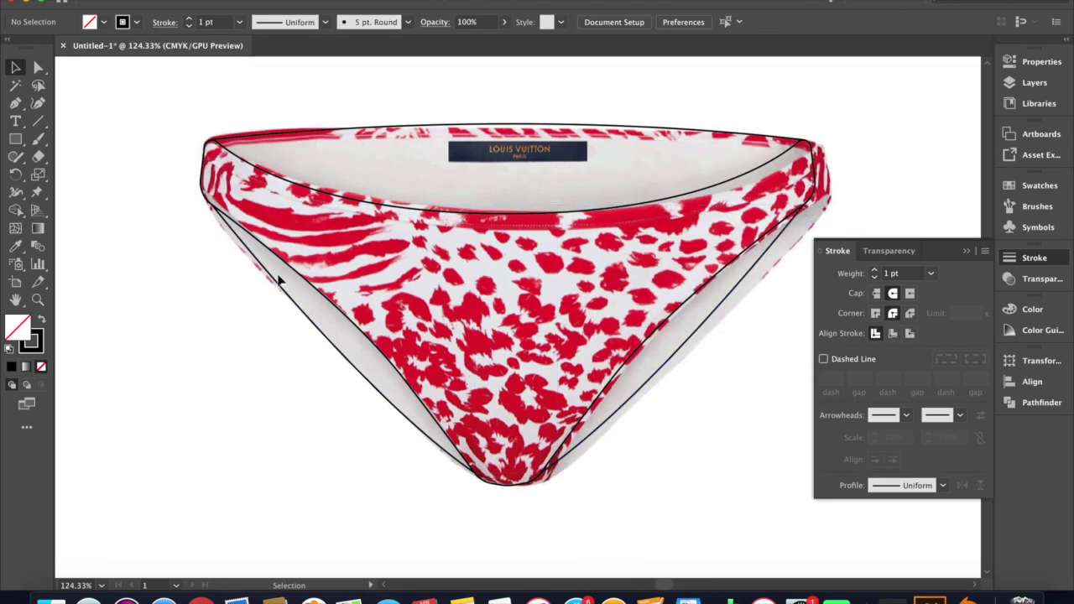
Reshape both leg lines' curves to follow the garment edges, then select the whole outline
{"action": "key", "text": "a"}
{"action": "left_click", "coordinate": [240, 192]}
{"action": "left_click", "coordinate": [206, 263]}
{"action": "left_click", "coordinate": [805, 202]}
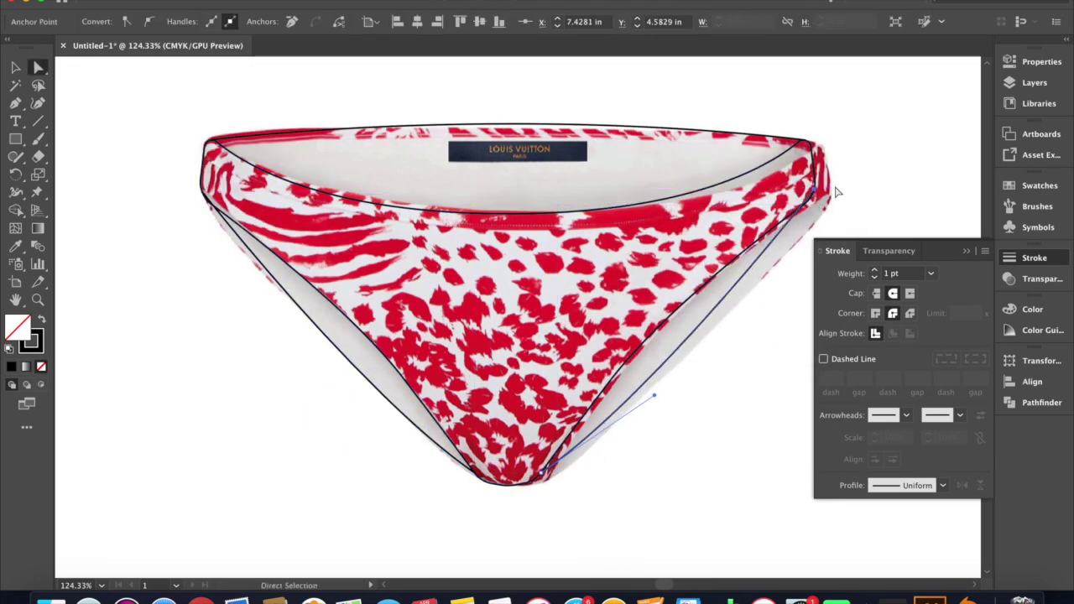
{"action": "left_click", "coordinate": [225, 233]}
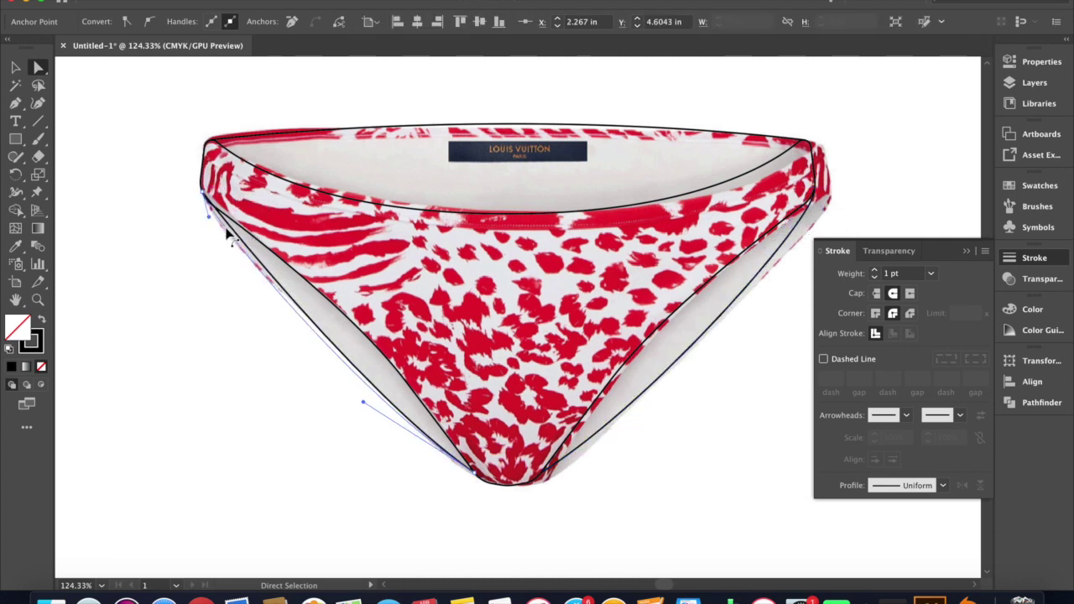
{"action": "left_click_drag", "start_coordinate": [578, 456], "coordinate": [537, 480]}
{"action": "left_click", "coordinate": [686, 208]}
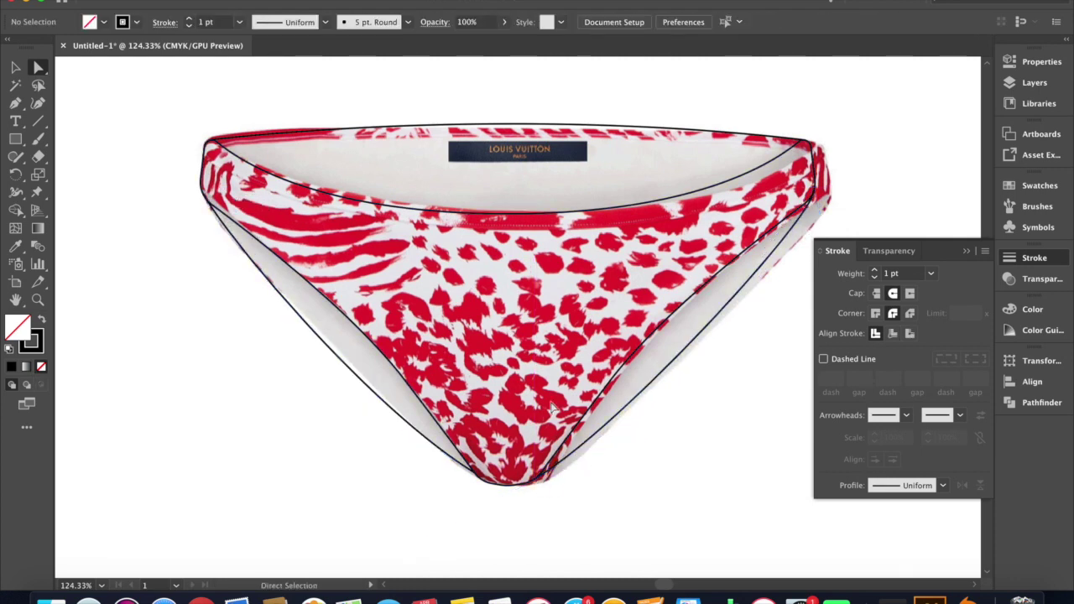
{"action": "key", "text": "v"}
{"action": "left_click_drag", "start_coordinate": [187, 91], "coordinate": [683, 398]}
{"action": "left_click", "coordinate": [181, 0]}
Round off the waistband's corner anchors using live corners
{"action": "left_click", "coordinate": [192, 41]}
{"action": "left_click", "coordinate": [156, 240]}
{"action": "key", "text": "a"}
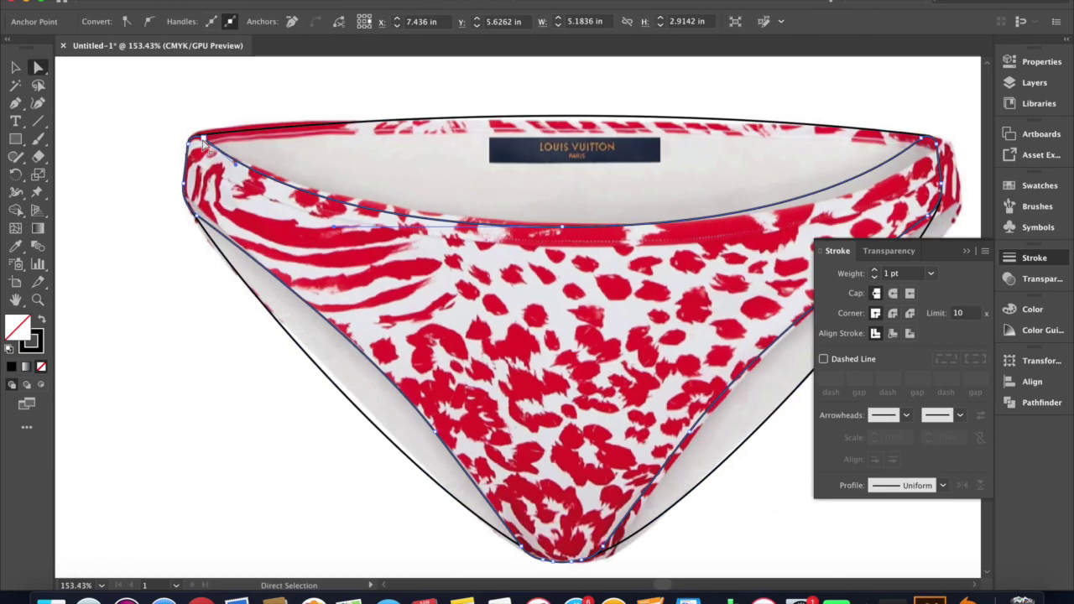
{"action": "scroll", "coordinate": [434, 192], "scroll_direction": "up", "scroll_amount": 3}
{"action": "scroll", "coordinate": [434, 191], "scroll_direction": "down", "scroll_amount": 5}
{"action": "scroll", "coordinate": [371, 217], "scroll_direction": "down", "scroll_amount": 3}
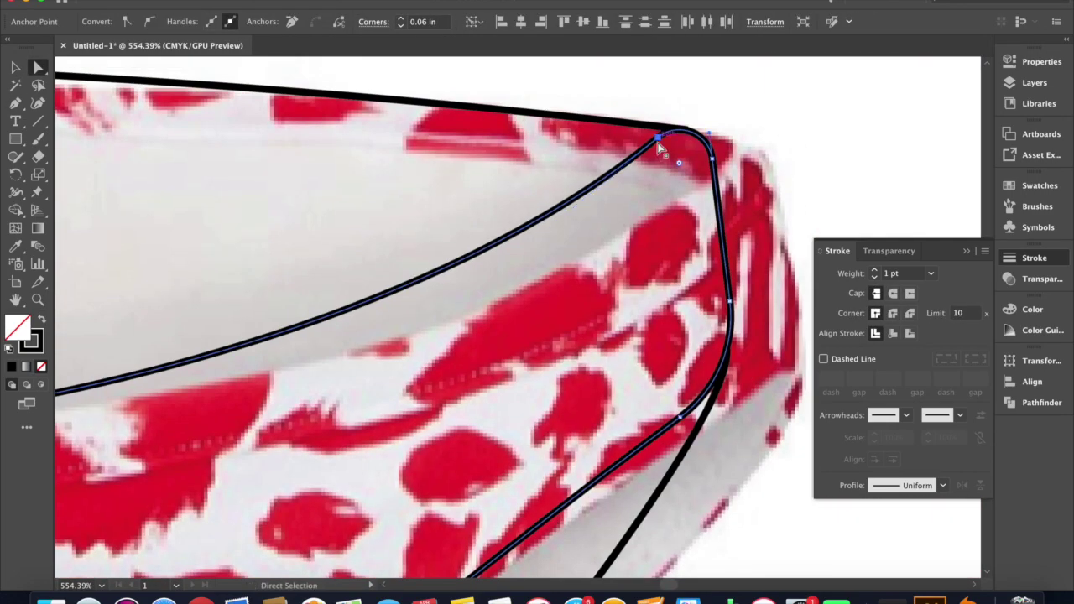
{"action": "scroll", "coordinate": [372, 217], "scroll_direction": "down", "scroll_amount": 3}
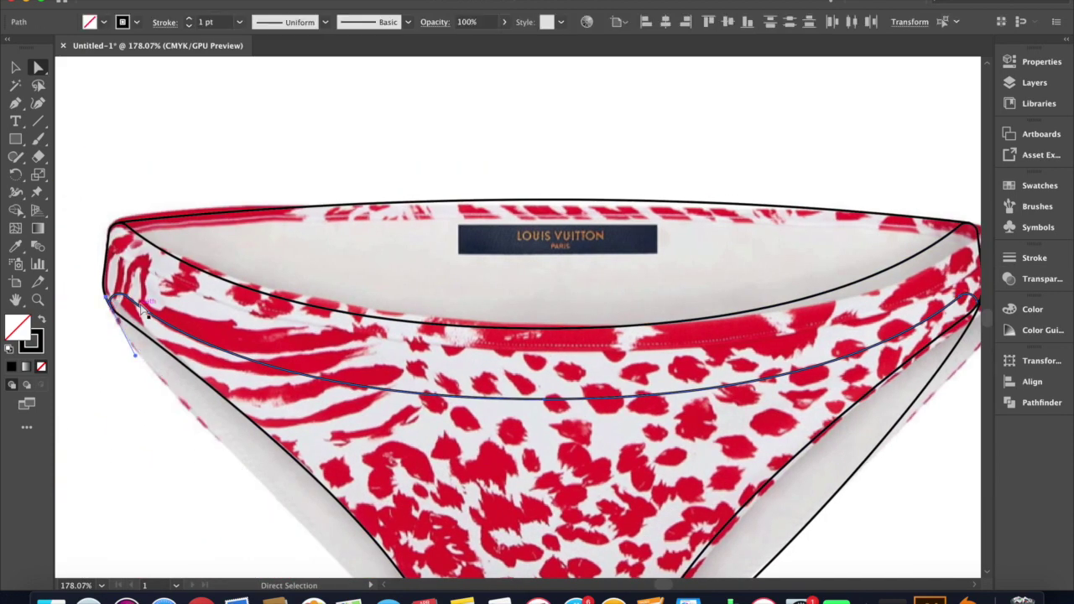
{"action": "scroll", "coordinate": [126, 307], "scroll_direction": "up", "scroll_amount": 6}
{"action": "left_click", "coordinate": [126, 307]}
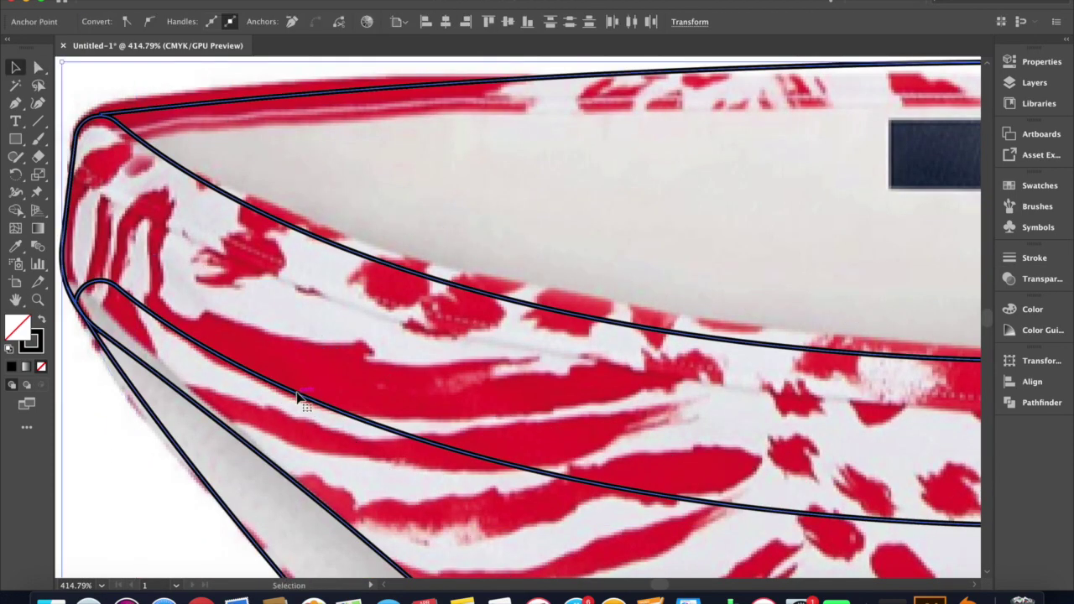
Isolate the group, set the seam curve to 0.75 pt, and stretch it across the waistband
{"action": "double_click", "coordinate": [168, 313]}
{"action": "scroll", "coordinate": [168, 313], "scroll_direction": "down", "scroll_amount": 5}
{"action": "scroll", "coordinate": [372, 300], "scroll_direction": "down", "scroll_amount": 4}
{"action": "key", "text": "v"}
{"action": "left_click", "coordinate": [1034, 257]}
{"action": "left_click", "coordinate": [875, 278]}
{"action": "left_click_drag", "start_coordinate": [891, 319], "coordinate": [922, 280]}
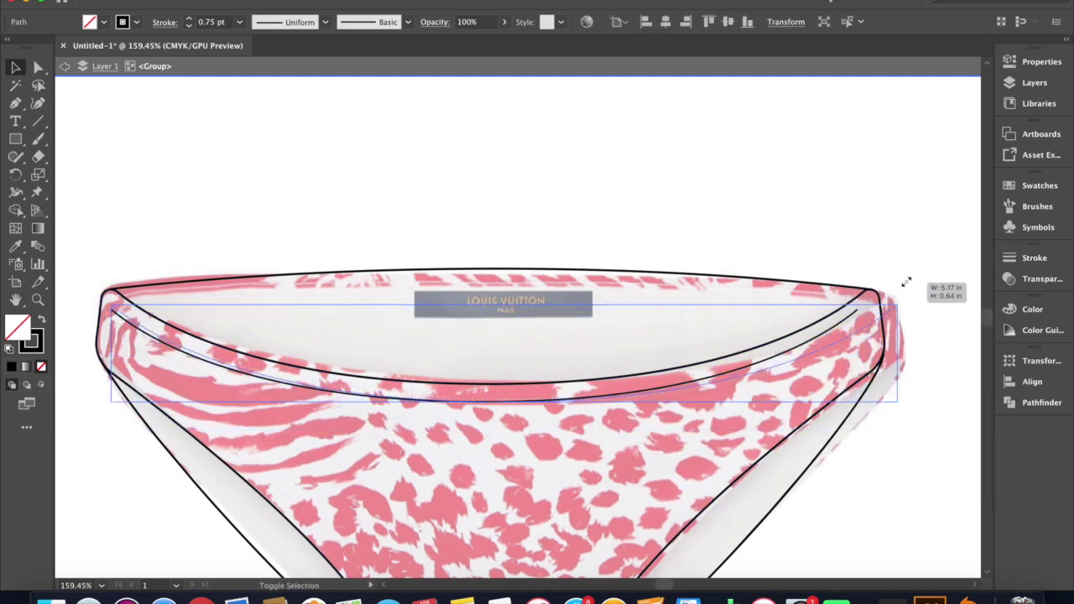
Thin the waistband seam line to 0.5 pt
{"action": "key", "text": "a"}
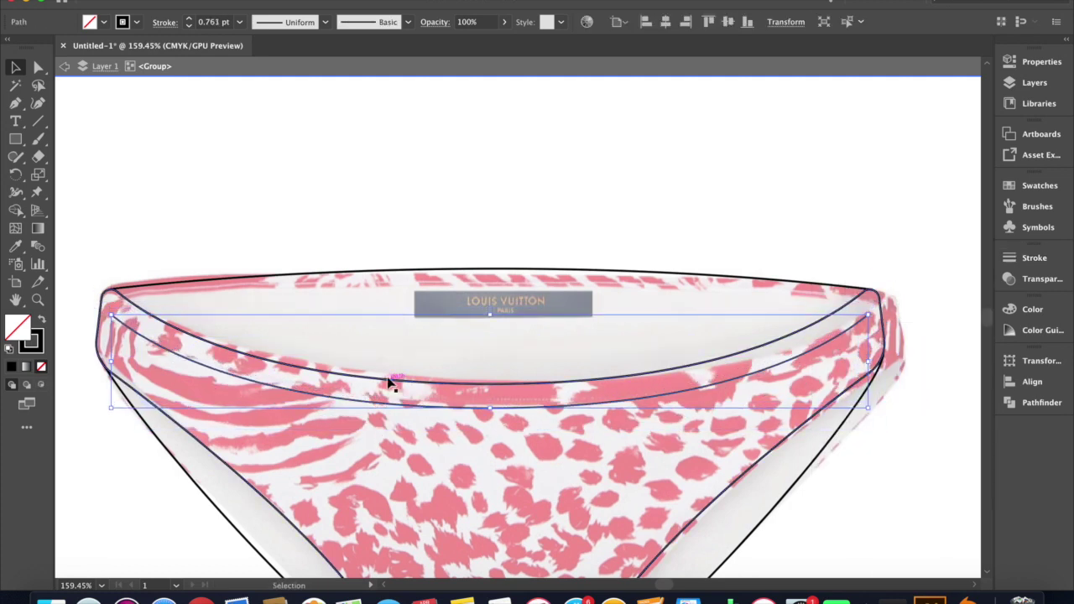
{"action": "left_click", "coordinate": [112, 313]}
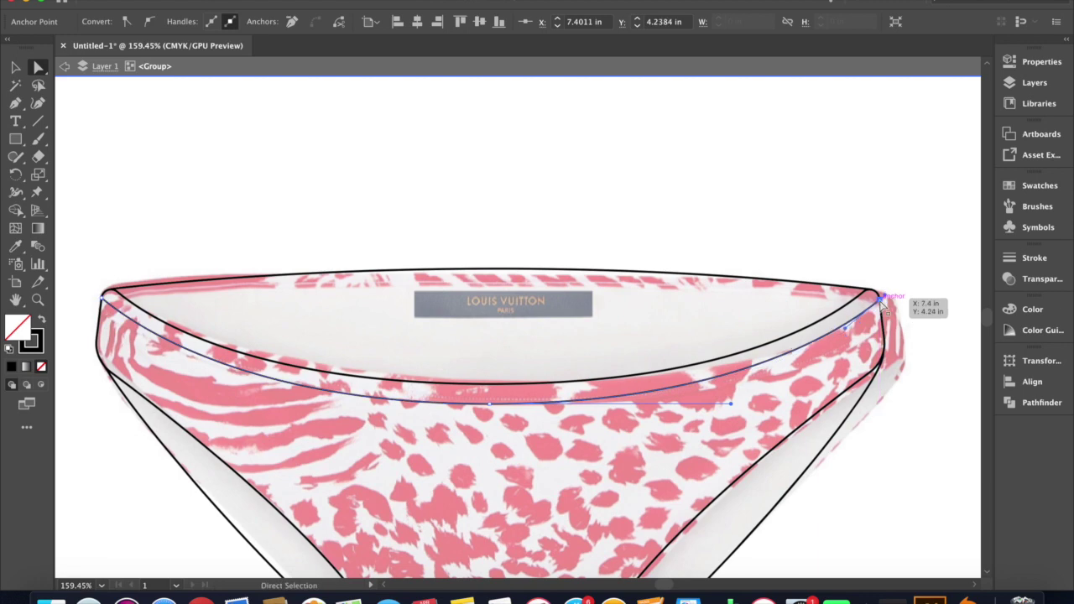
{"action": "scroll", "coordinate": [630, 352], "scroll_direction": "down", "scroll_amount": 4}
{"action": "key", "text": "Escape"}
{"action": "key", "text": "v"}
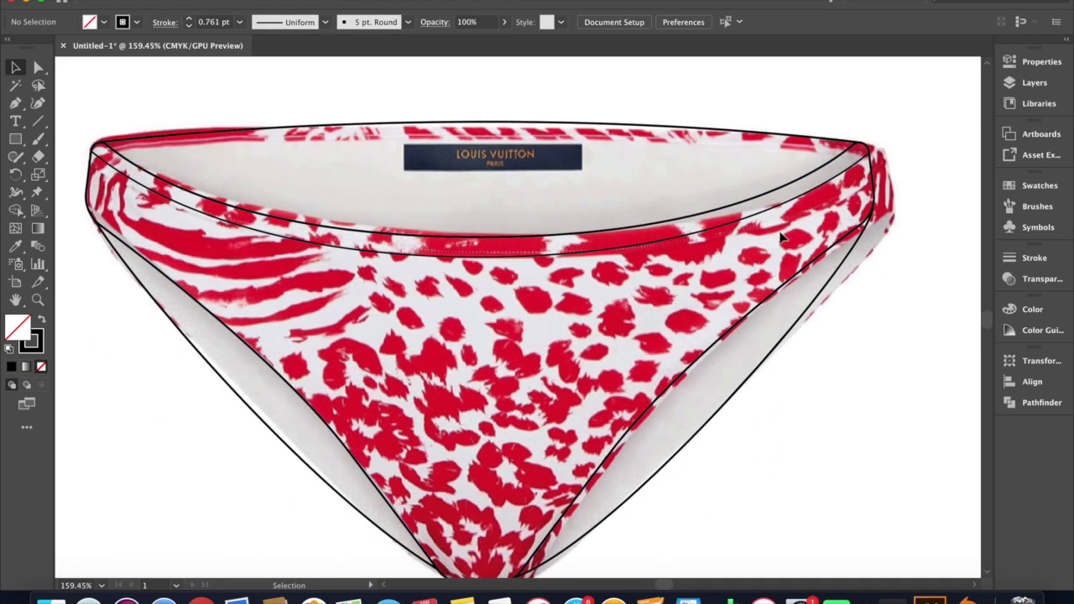
{"action": "double_click", "coordinate": [418, 263]}
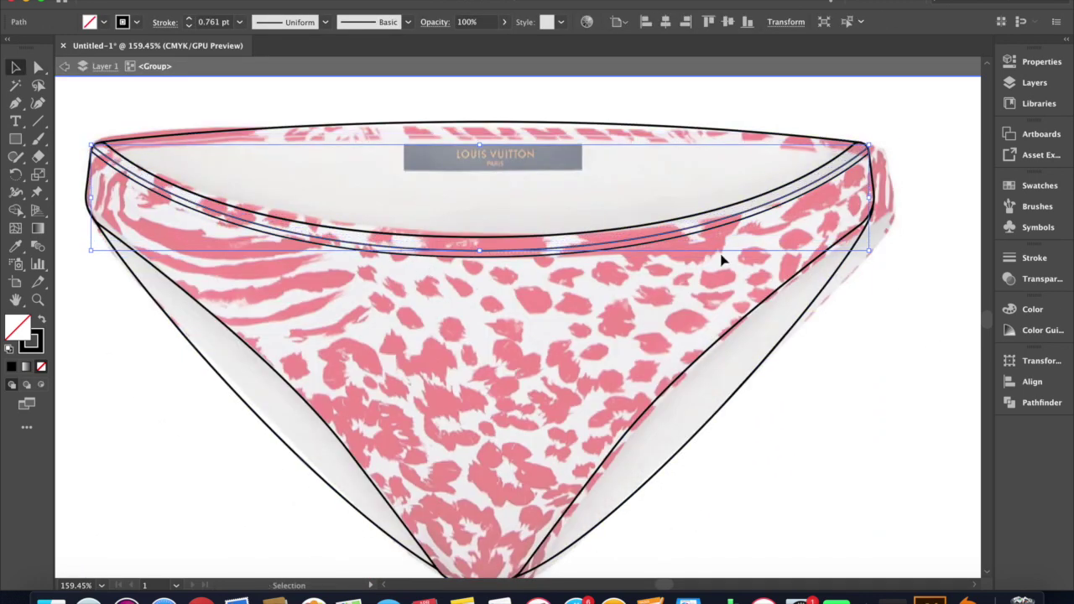
{"action": "left_click", "coordinate": [1034, 258]}
{"action": "left_click", "coordinate": [877, 277]}
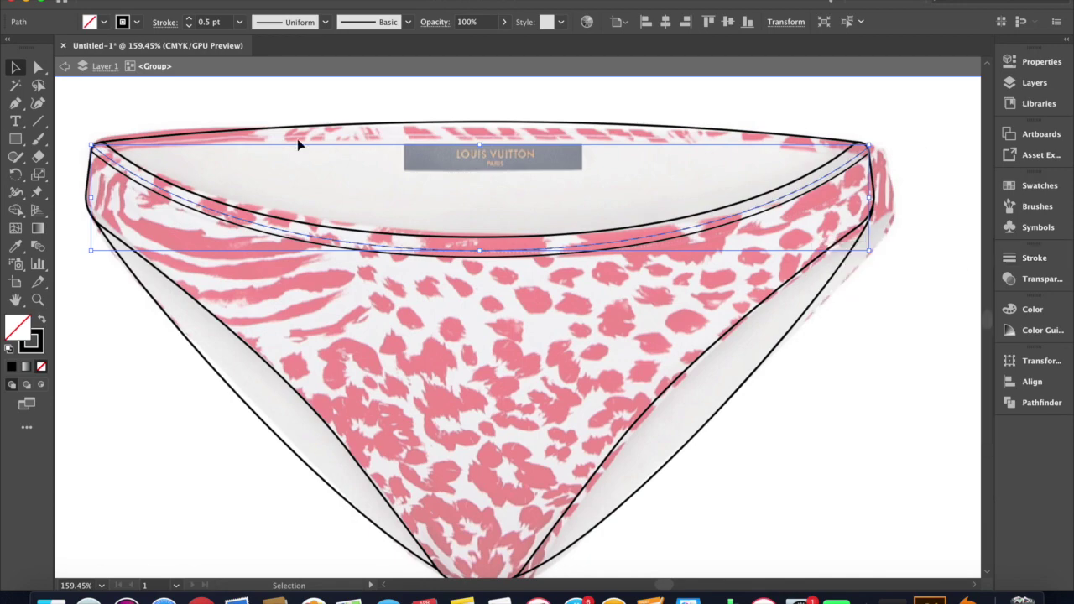
Bend the top waistband line into a smooth curve matching the photo
{"action": "scroll", "coordinate": [92, 151], "scroll_direction": "up", "scroll_amount": 5}
{"action": "scroll", "coordinate": [403, 185], "scroll_direction": "down", "scroll_amount": 3}
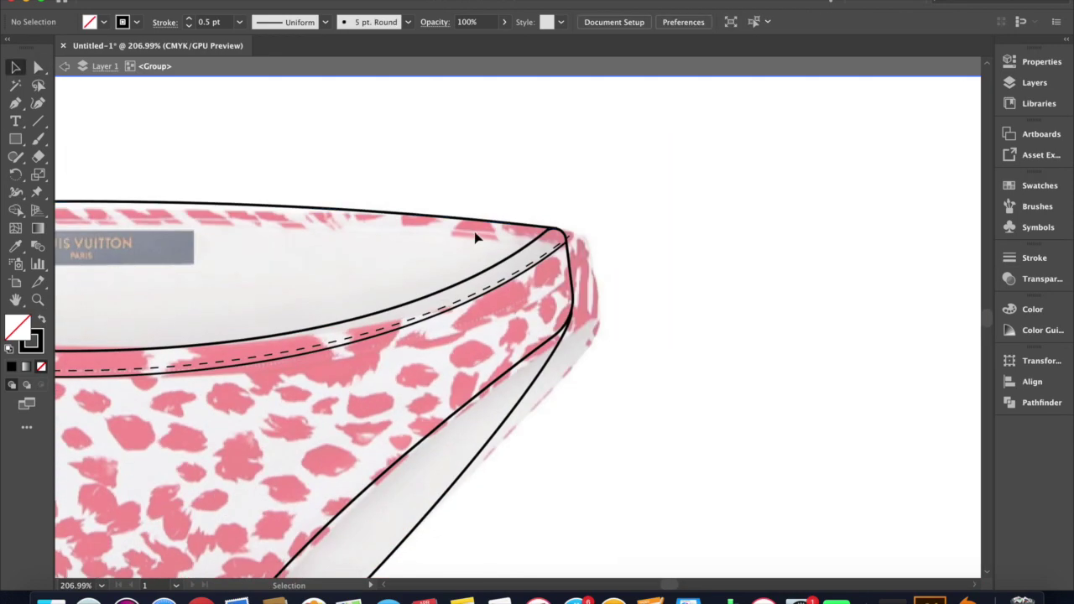
{"action": "scroll", "coordinate": [475, 235], "scroll_direction": "left", "scroll_amount": 3}
{"action": "key", "text": "a"}
{"action": "scroll", "coordinate": [696, 371], "scroll_direction": "up", "scroll_amount": 3}
{"action": "scroll", "coordinate": [680, 373], "scroll_direction": "down", "scroll_amount": 3}
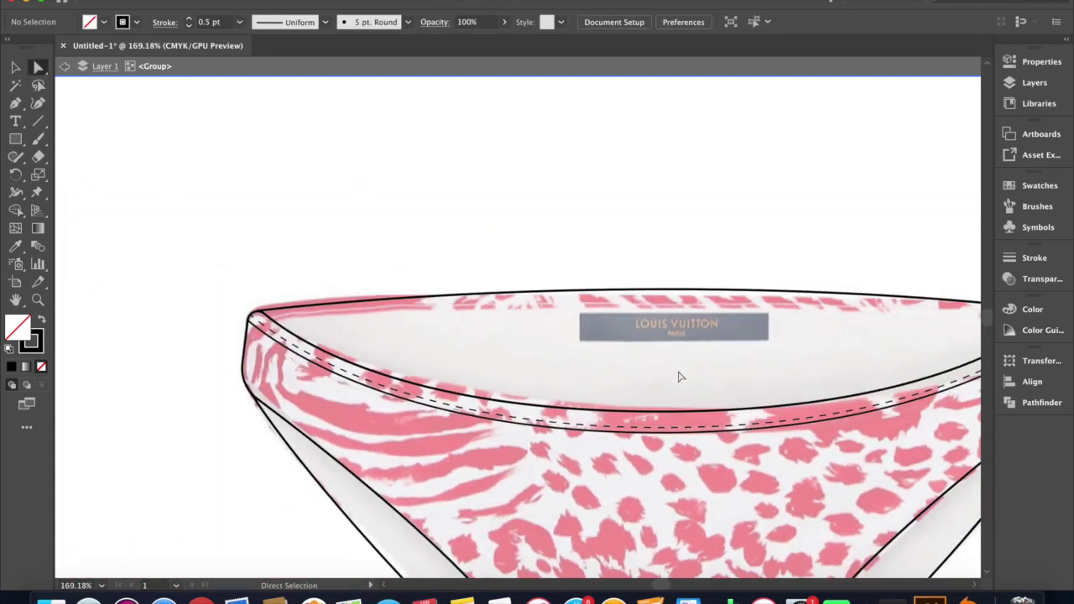
{"action": "left_click", "coordinate": [514, 271]}
{"action": "left_click", "coordinate": [107, 315]}
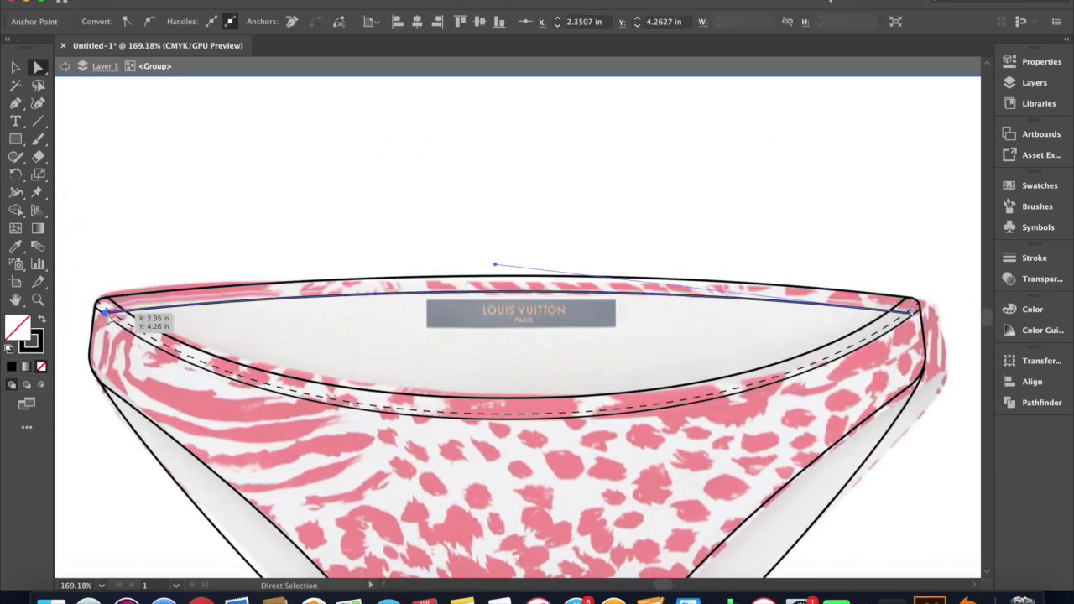
{"action": "left_click_drag", "start_coordinate": [512, 289], "coordinate": [599, 336]}
{"action": "key", "text": "v"}
{"action": "key", "text": "i"}
{"action": "left_click", "coordinate": [128, 308]}
{"action": "scroll", "coordinate": [96, 301], "scroll_direction": "up", "scroll_amount": 3}
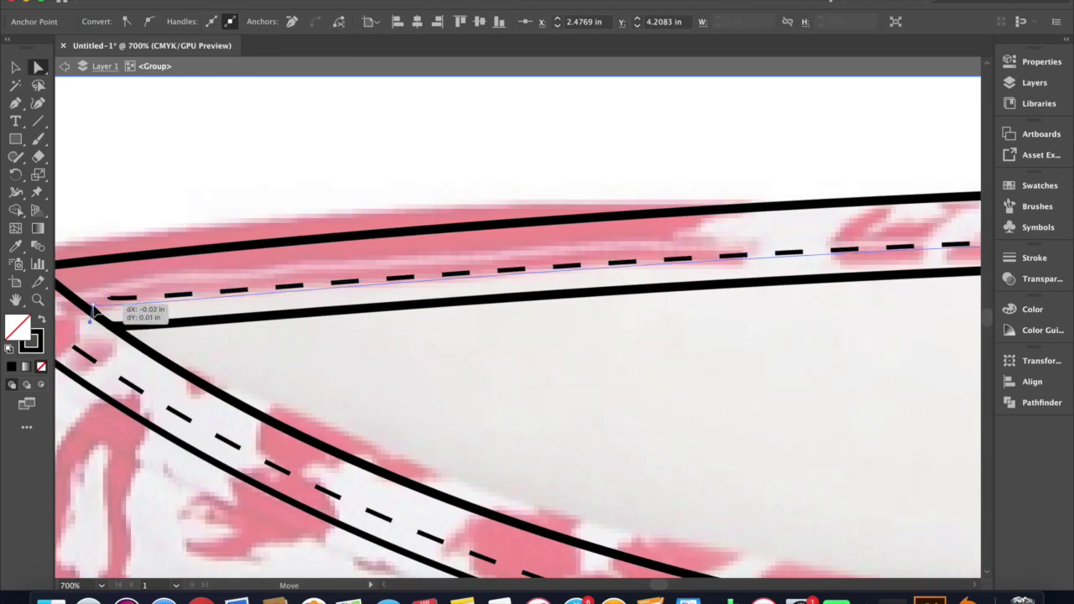
{"action": "scroll", "coordinate": [607, 273], "scroll_direction": "down", "scroll_amount": 3}
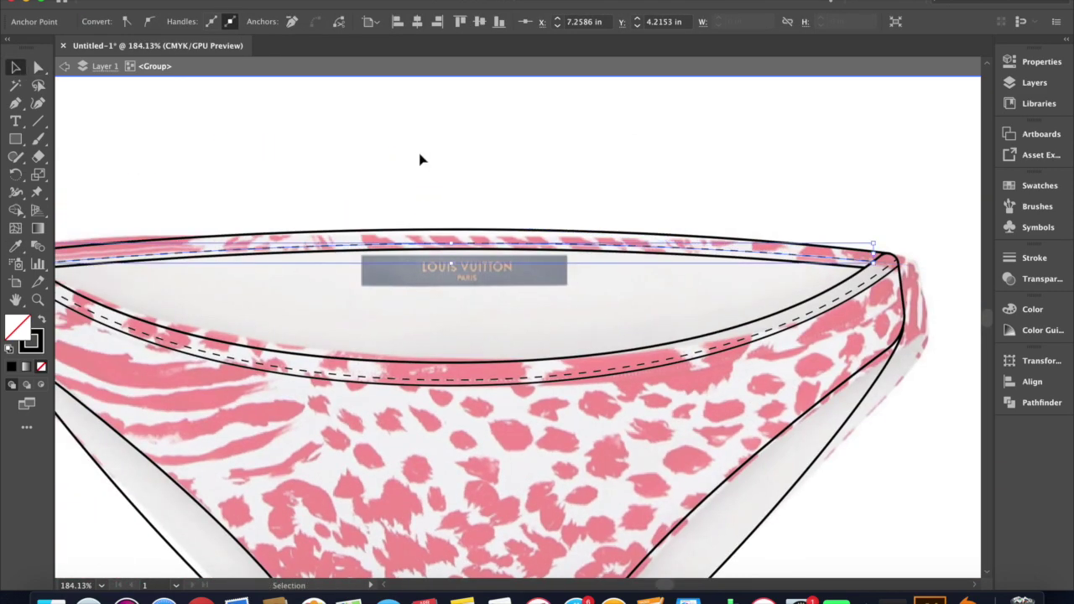
{"action": "key", "text": "ctrl+shift+a"}
Draw a rectangle over the label and select the dashed stitch line
{"action": "key", "text": "m"}
{"action": "left_click_drag", "start_coordinate": [567, 285], "coordinate": [567, 285]}
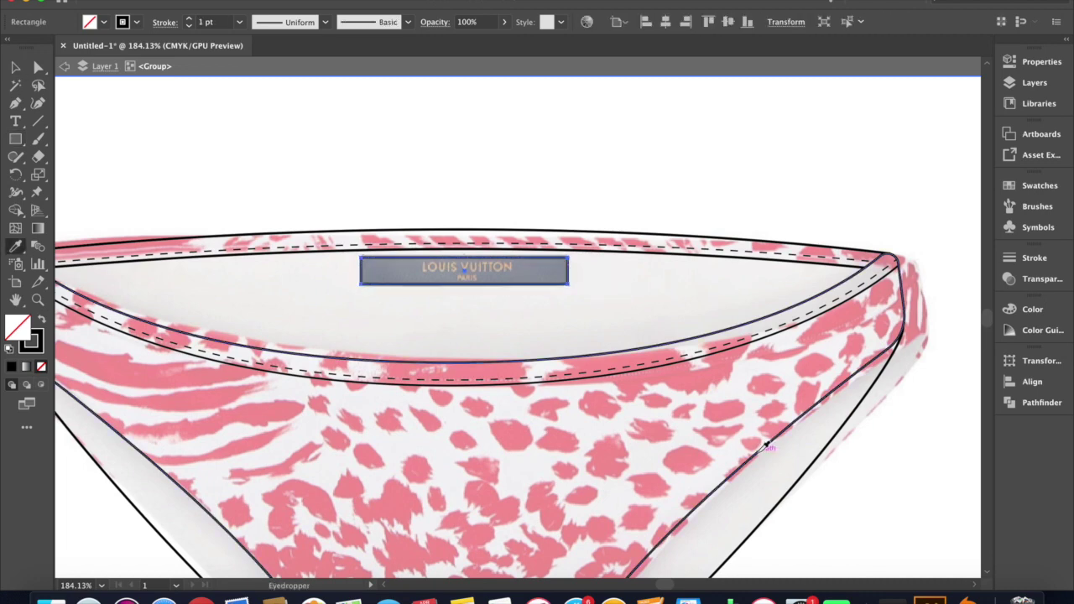
{"action": "key", "text": "v"}
{"action": "scroll", "coordinate": [480, 300], "scroll_direction": "down", "scroll_amount": 2}
{"action": "left_click", "coordinate": [324, 275]}
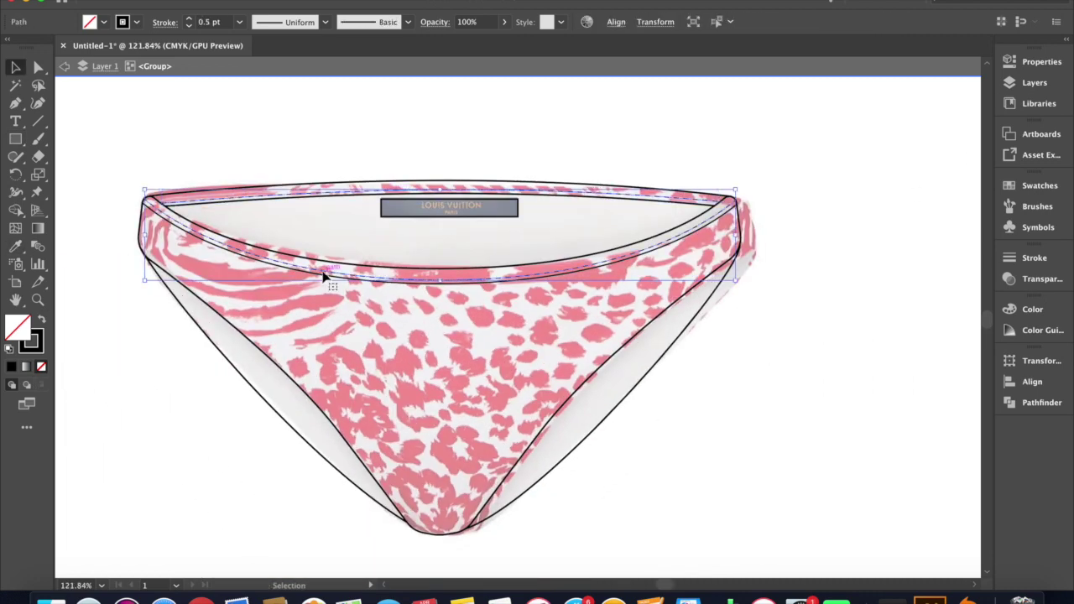
Exit isolation mode and make the Stitch lines layer active
{"action": "left_click", "coordinate": [1034, 84]}
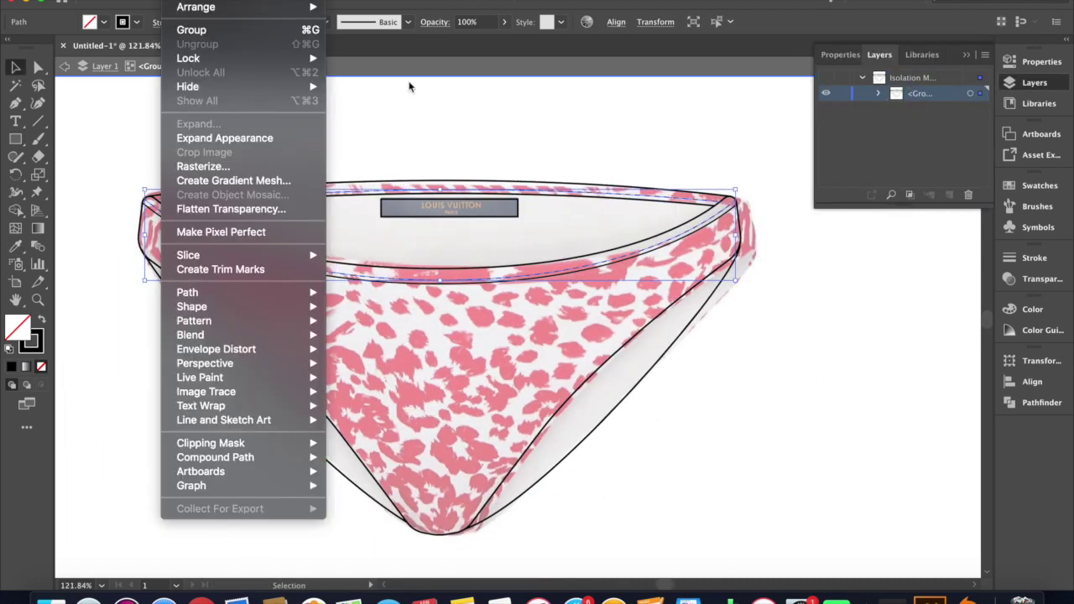
{"action": "double_click", "coordinate": [585, 143]}
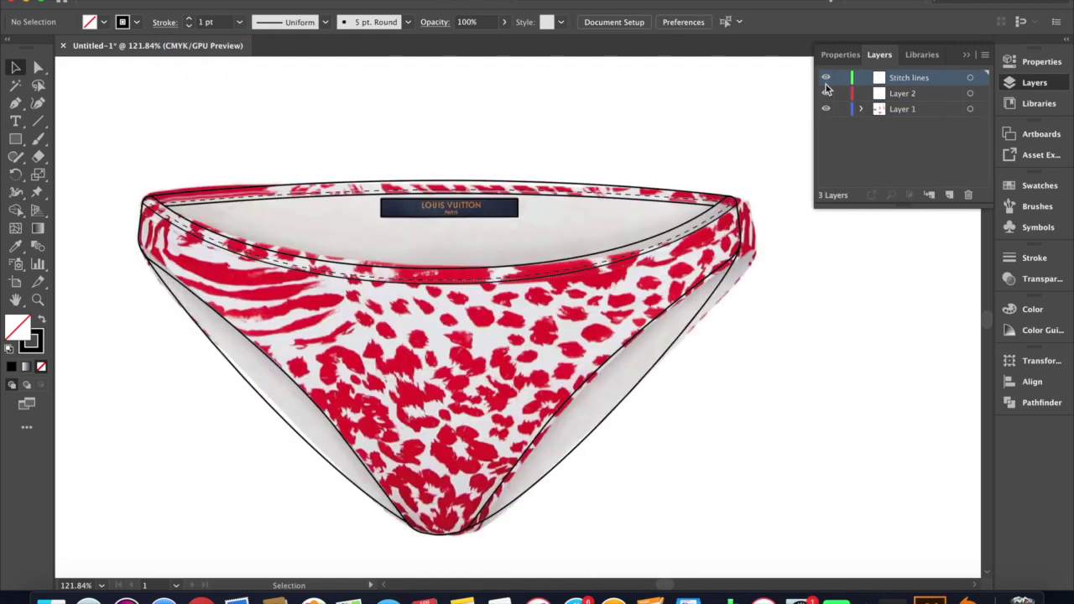
{"action": "left_click", "coordinate": [643, 347]}
{"action": "left_click", "coordinate": [276, 276]}
{"action": "scroll", "coordinate": [286, 197], "scroll_direction": "up", "scroll_amount": 2}
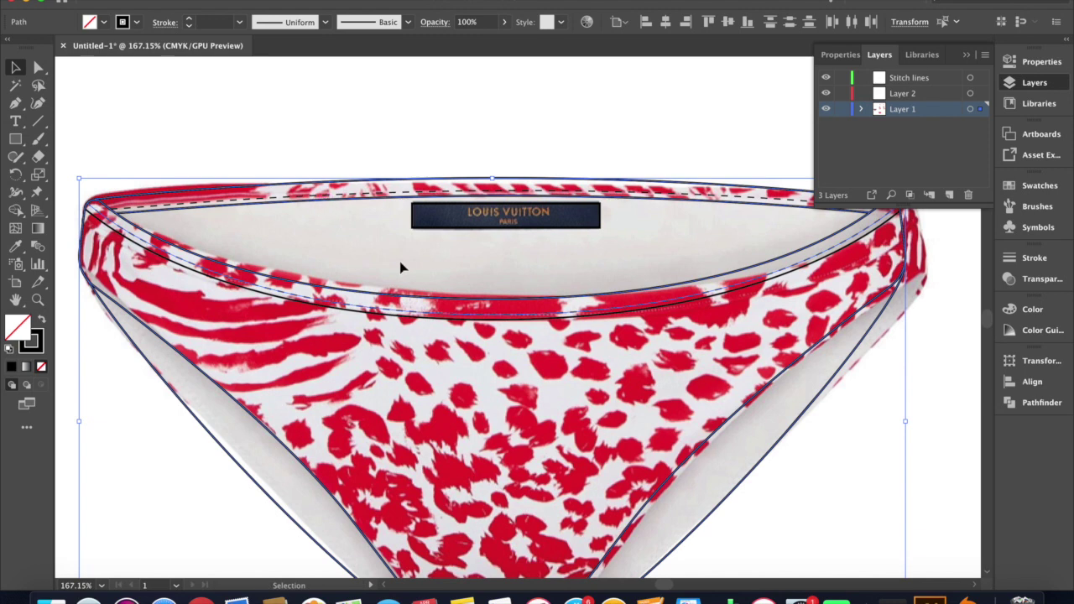
{"action": "left_click", "coordinate": [372, 280]}
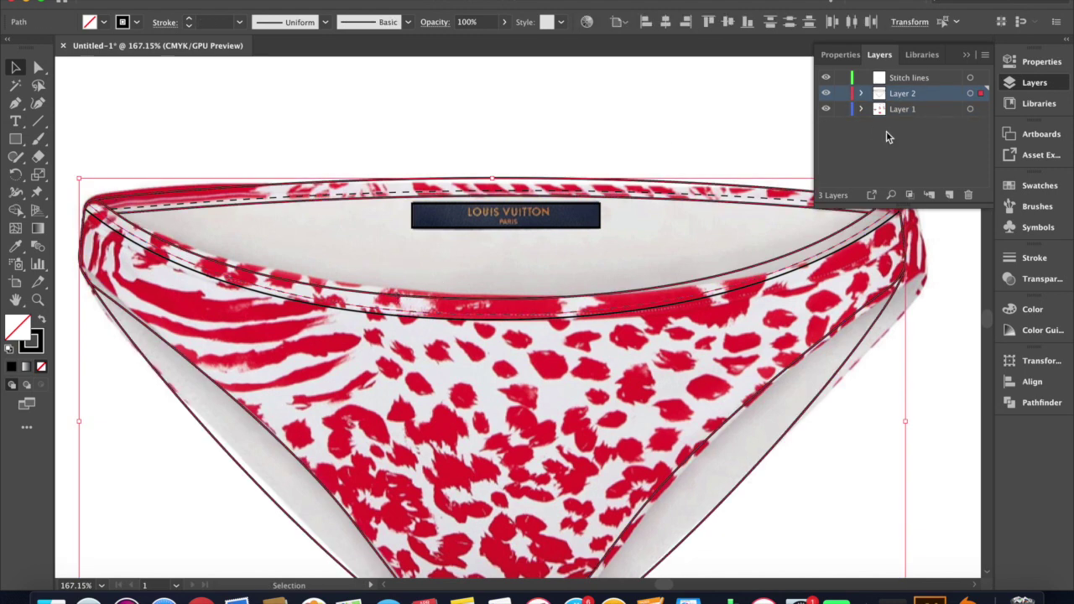
{"action": "left_click", "coordinate": [483, 317]}
{"action": "left_click", "coordinate": [909, 77]}
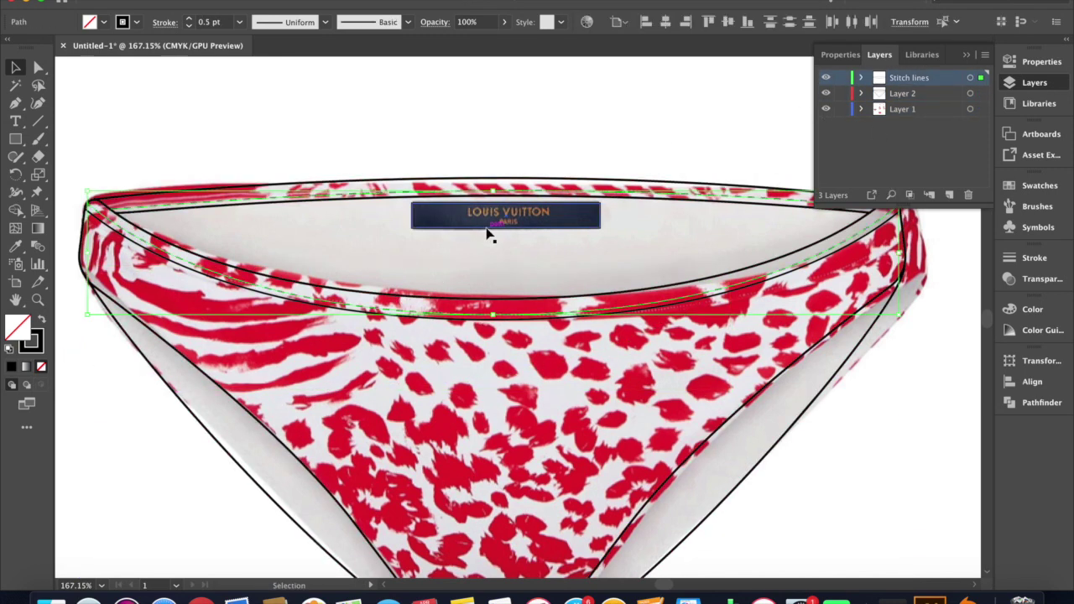
Check the paths in Outline view, then hide the photo layer
{"action": "key", "text": "ctrl+y"}
{"action": "left_click_drag", "start_coordinate": [826, 78], "coordinate": [826, 109]}
{"action": "key", "text": "ctrl+1"}
{"action": "key", "text": "ctrl+y"}
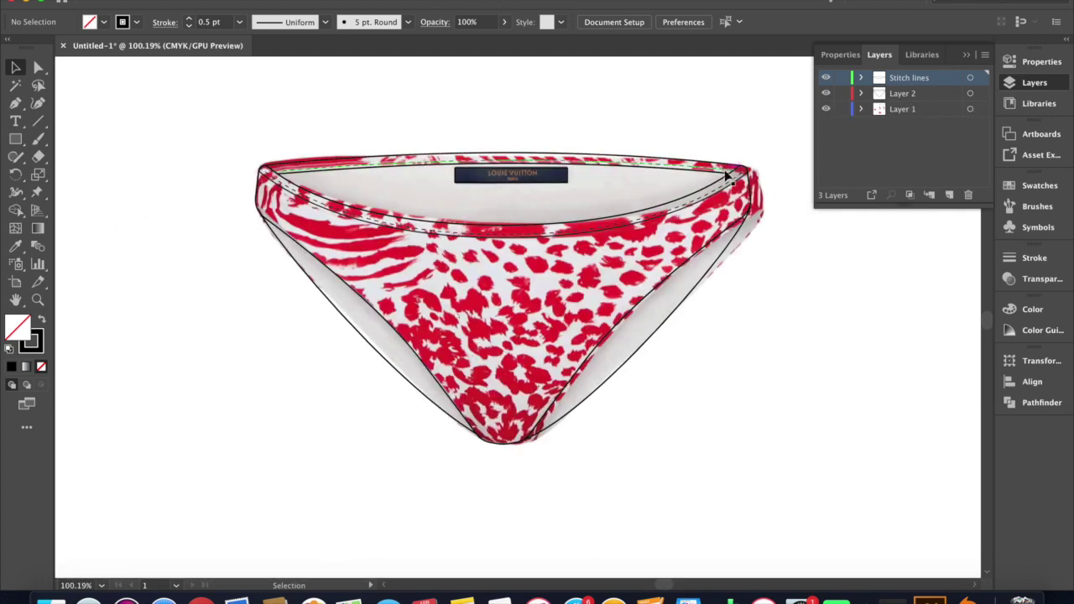
{"action": "left_click", "coordinate": [826, 110]}
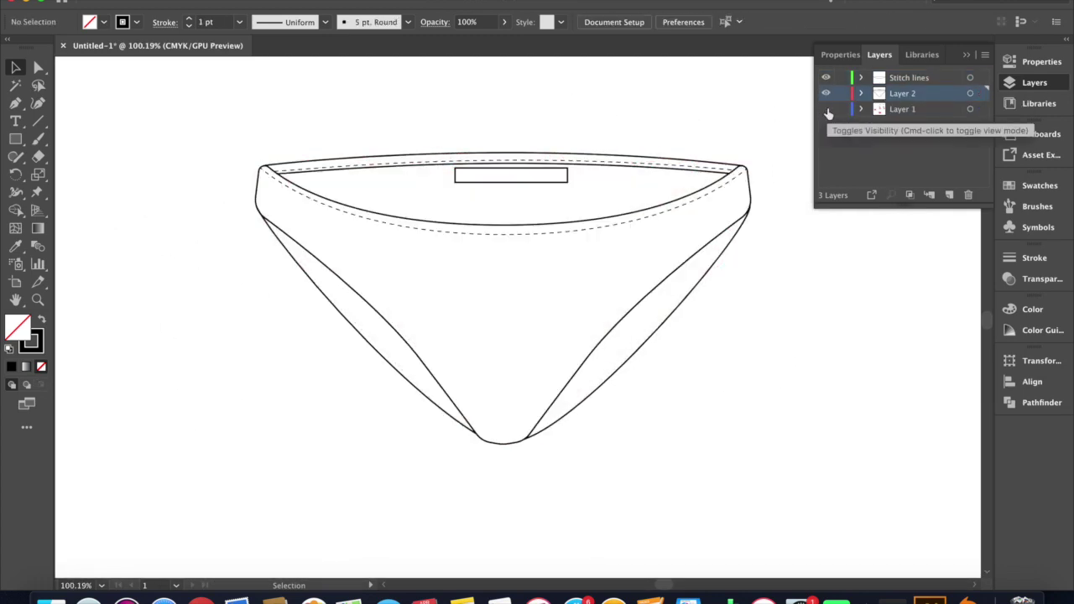
Hide the photo and Stitch lines layers and turn the line art into a Live Paint group
{"action": "left_click", "coordinate": [826, 110]}
{"action": "left_click", "coordinate": [826, 77]}
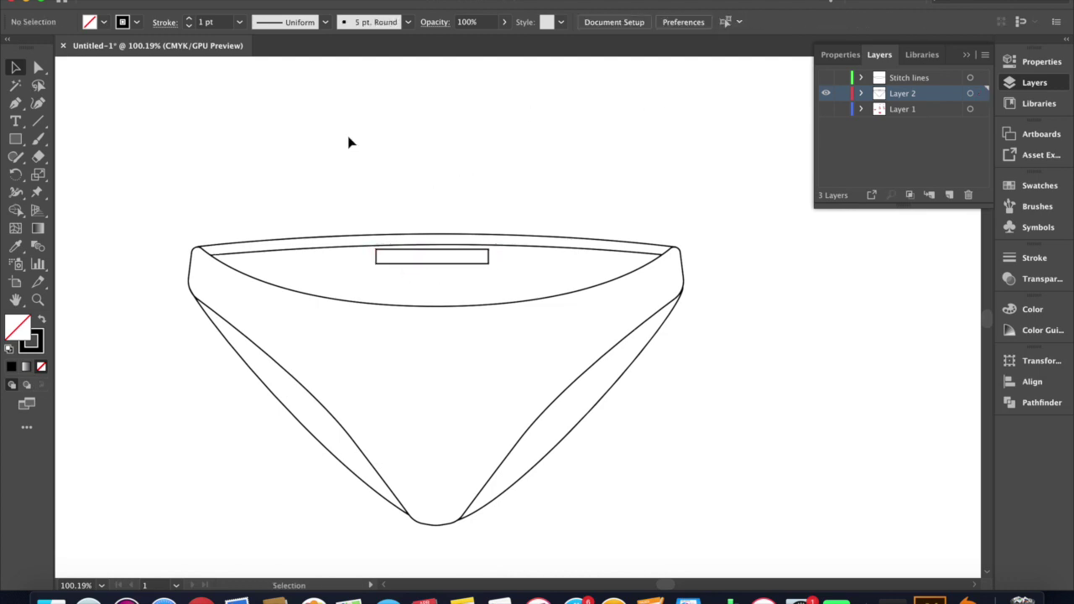
{"action": "key", "text": "ctrl+a"}
{"action": "left_click", "coordinate": [176, 2]}
{"action": "left_click", "coordinate": [402, 159]}
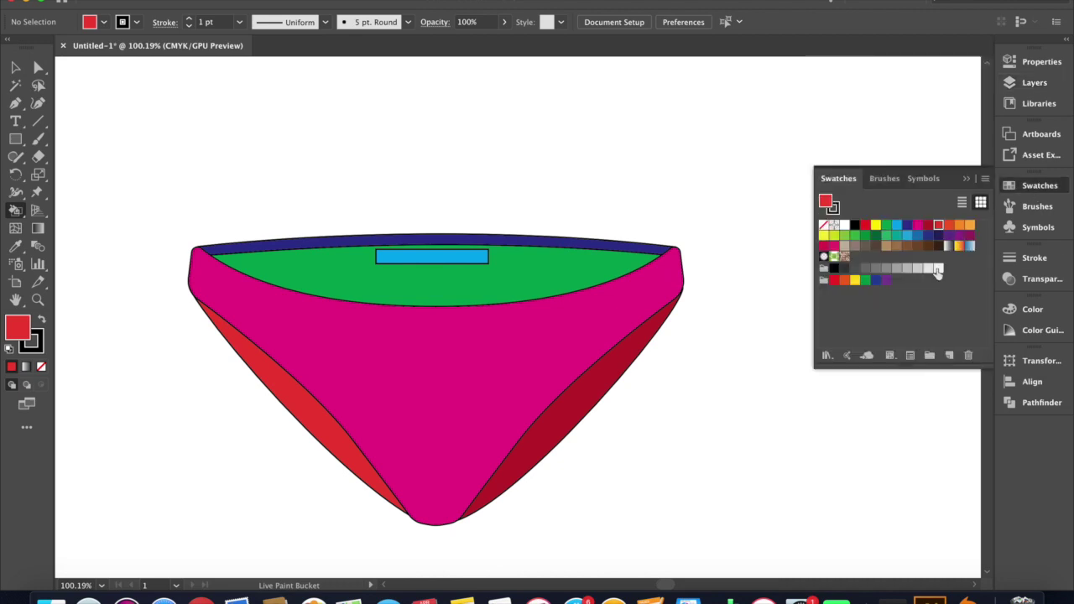
Fill the inner band, waistband and side panels grey, and the front panel white
{"action": "left_click", "coordinate": [896, 268]}
{"action": "left_click", "coordinate": [335, 277]}
{"action": "left_click", "coordinate": [618, 355]}
{"action": "left_click", "coordinate": [251, 353]}
{"action": "left_click", "coordinate": [420, 245]}
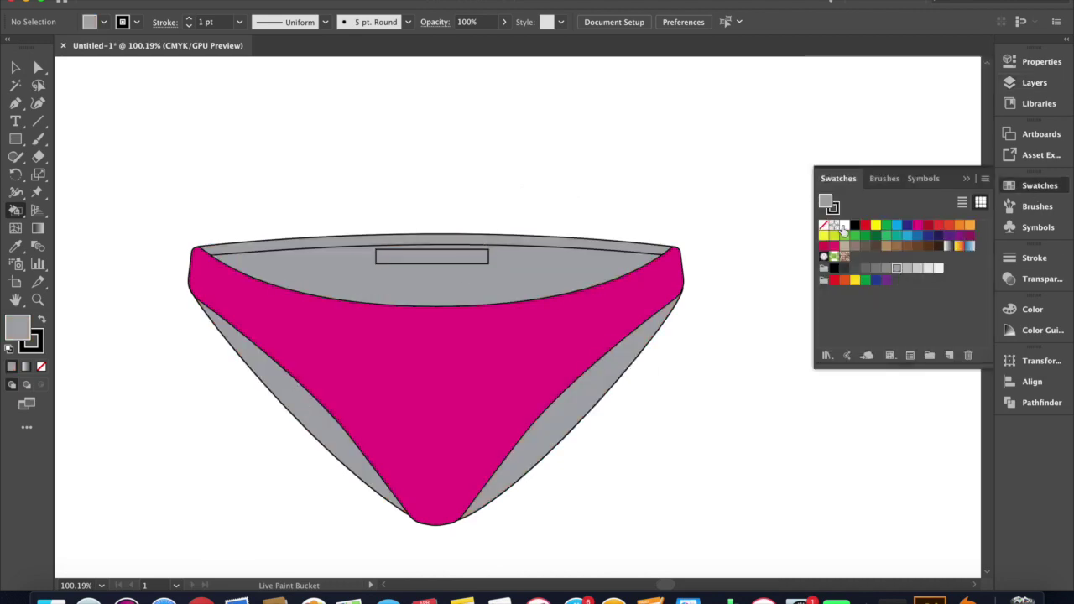
{"action": "left_click", "coordinate": [844, 225]}
{"action": "left_click", "coordinate": [520, 336]}
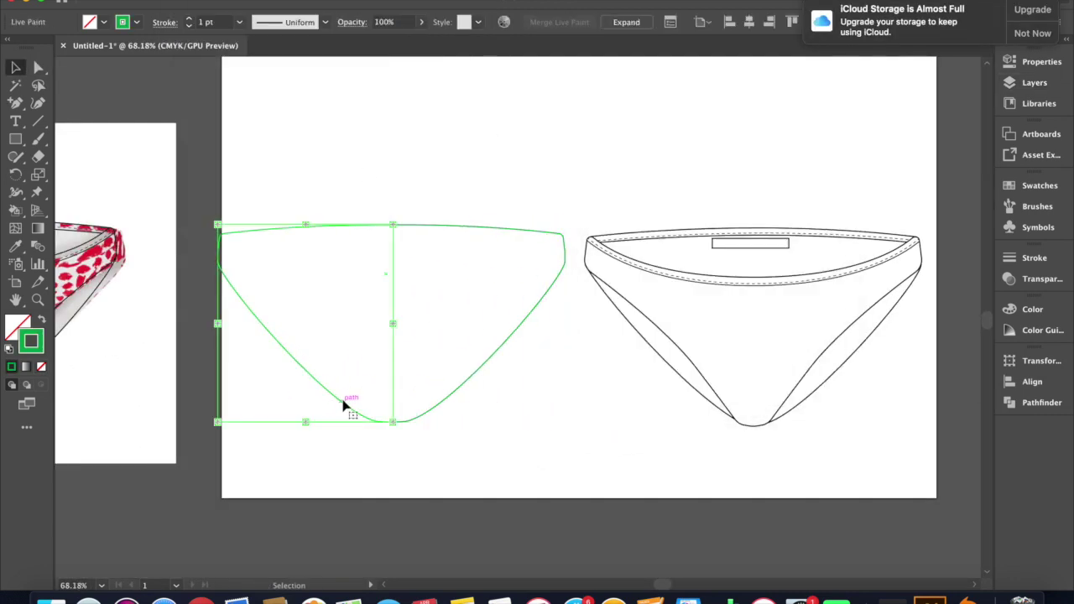
Align the flat over the silhouette, outline the waistband curve's stroke, and reshape its anchors
{"action": "left_click_drag", "start_coordinate": [719, 396], "coordinate": [364, 392]}
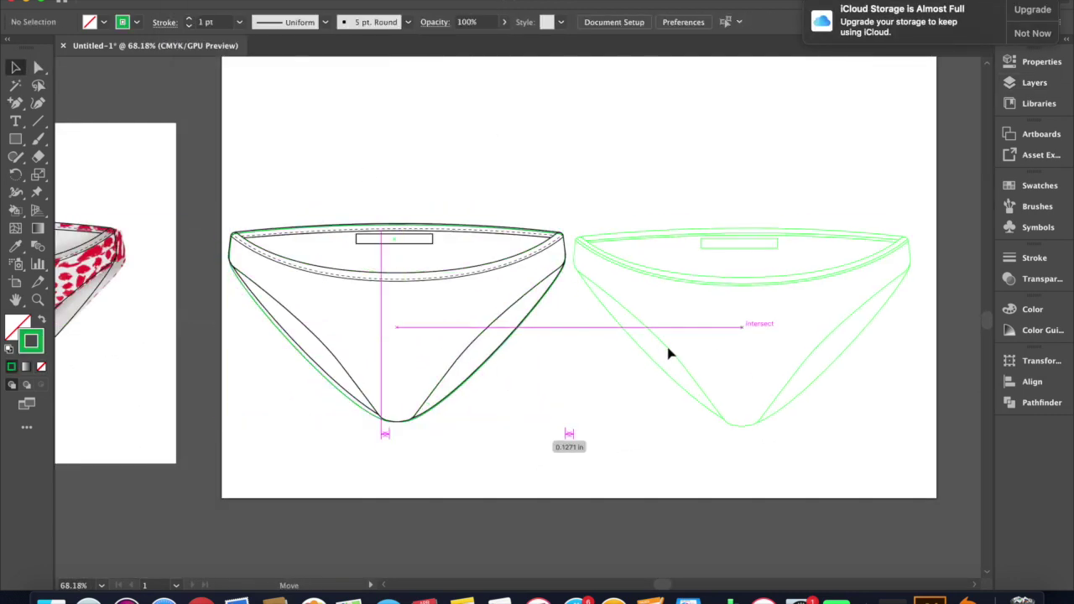
{"action": "left_click", "coordinate": [376, 330]}
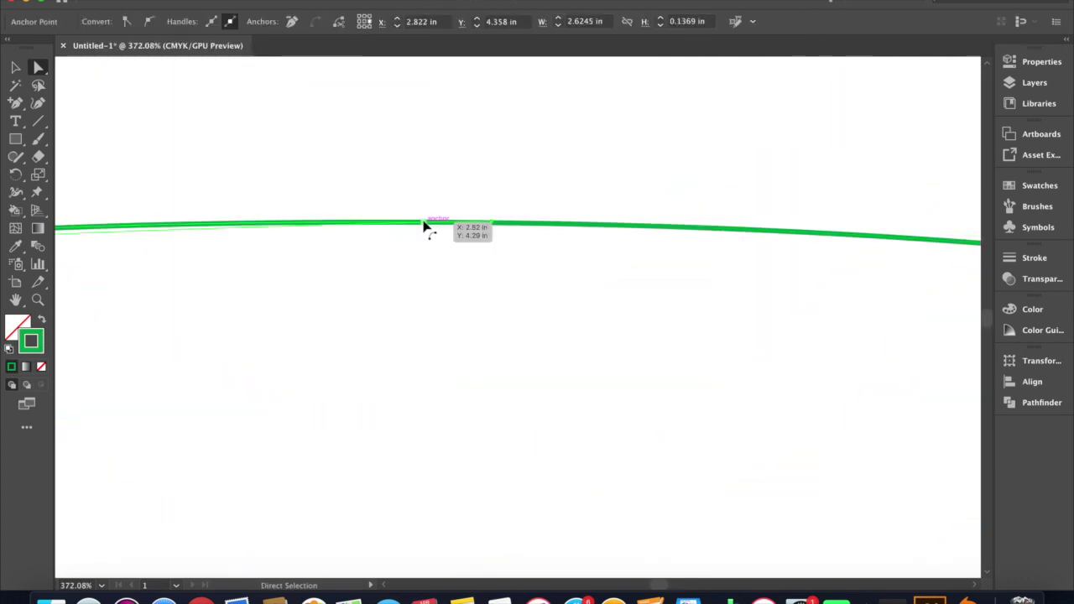
{"action": "left_click", "coordinate": [445, 230]}
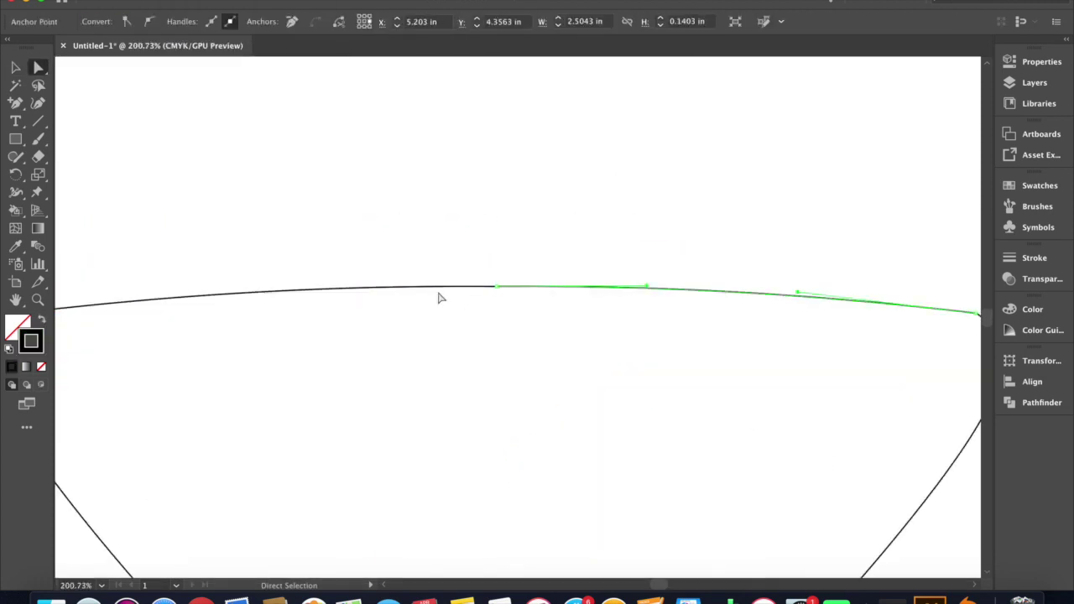
{"action": "left_click", "coordinate": [443, 289]}
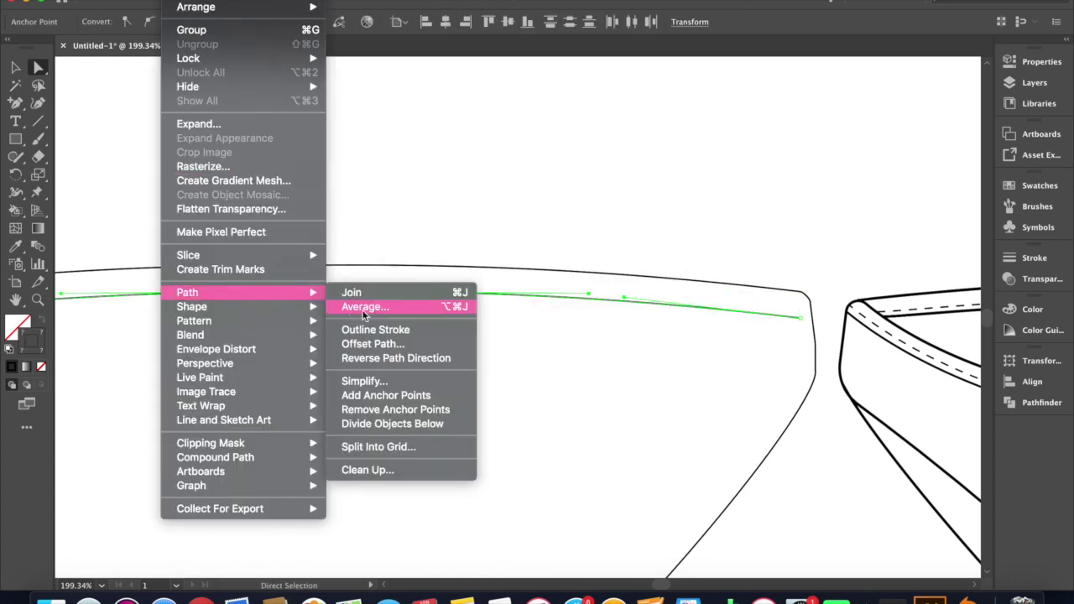
Dismiss the join warning and select the brief's waistband path
{"action": "left_click", "coordinate": [682, 315]}
{"action": "scroll", "coordinate": [463, 343], "scroll_direction": "left", "scroll_amount": 10}
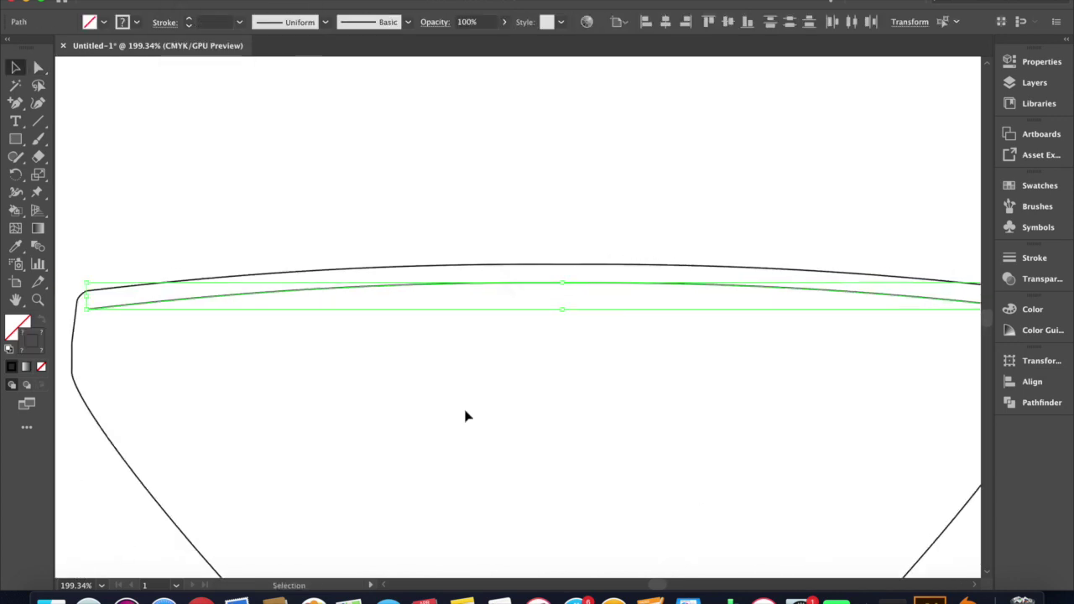
{"action": "scroll", "coordinate": [88, 311], "scroll_direction": "right", "scroll_amount": 5}
{"action": "left_click", "coordinate": [583, 305]}
{"action": "key", "text": "v"}
{"action": "scroll", "coordinate": [583, 304], "scroll_direction": "down", "scroll_amount": 3}
{"action": "left_click", "coordinate": [470, 272]}
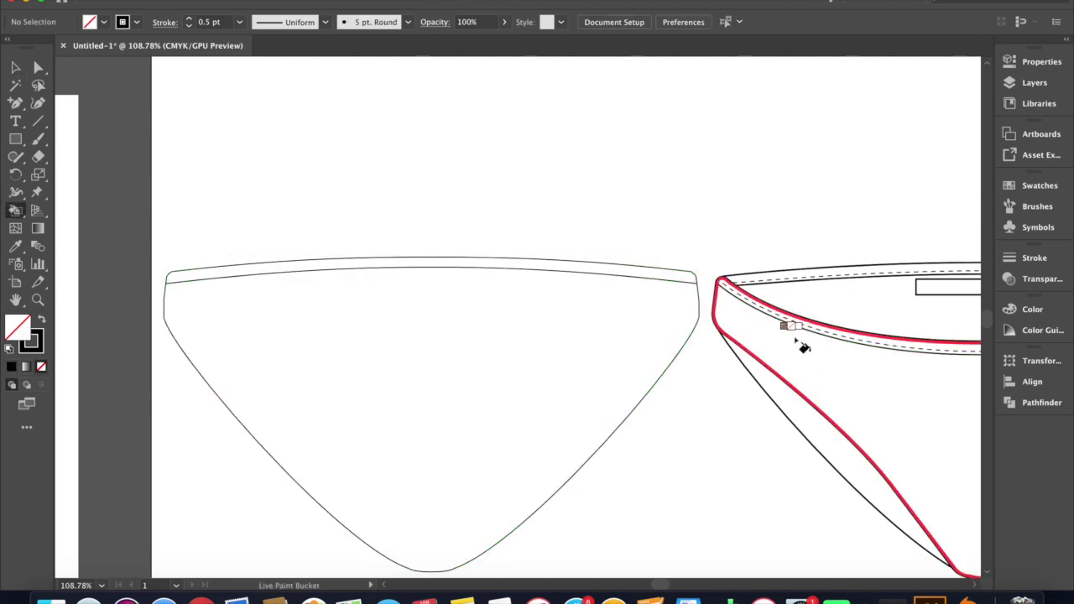
{"action": "left_click", "coordinate": [213, 277]}
{"action": "left_click", "coordinate": [395, 377]}
Make the waistband line inside the Live Paint group a dashed stitch stroke
{"action": "double_click", "coordinate": [483, 275]}
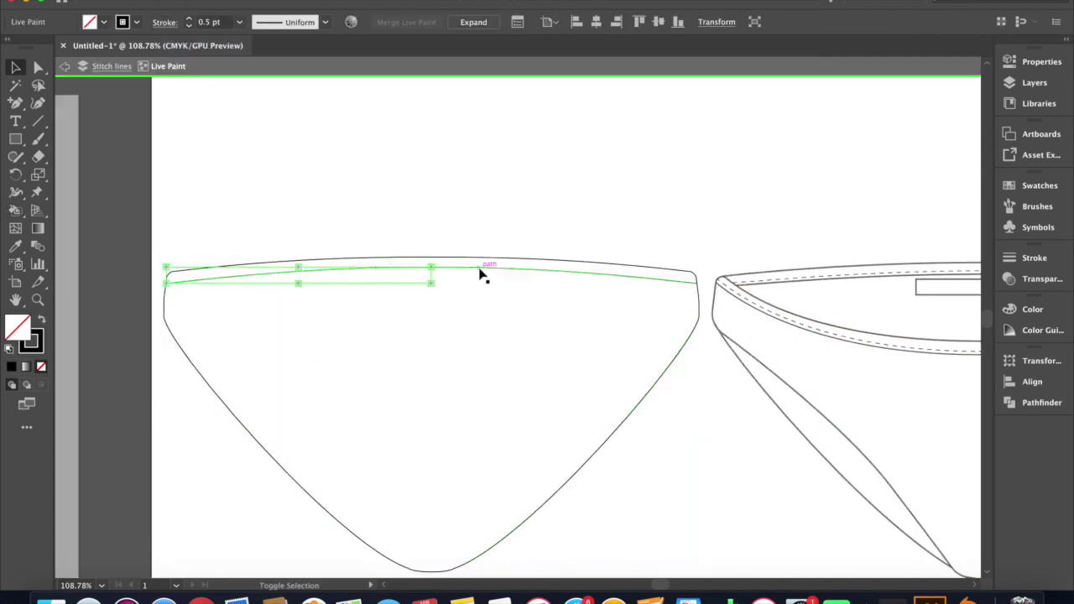
{"action": "left_click", "coordinate": [1034, 258]}
{"action": "left_click", "coordinate": [827, 353]}
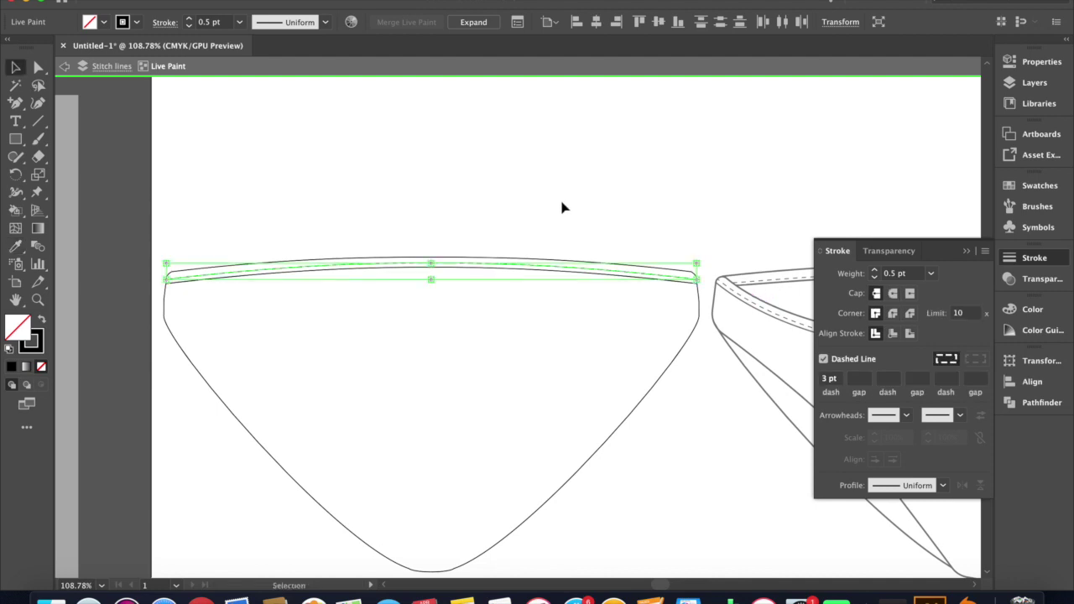
{"action": "left_click", "coordinate": [475, 196]}
{"action": "key", "text": "Escape"}
Place a copy of the line-art flat to the right of the original
{"action": "scroll", "coordinate": [409, 331], "scroll_direction": "down", "scroll_amount": 3}
{"action": "left_click", "coordinate": [703, 295]}
{"action": "left_click", "coordinate": [671, 178]}
{"action": "scroll", "coordinate": [672, 178], "scroll_direction": "down", "scroll_amount": 2}
{"action": "key", "text": "ctrl+z"}
{"action": "left_click_drag", "start_coordinate": [592, 243], "coordinate": [769, 239]}
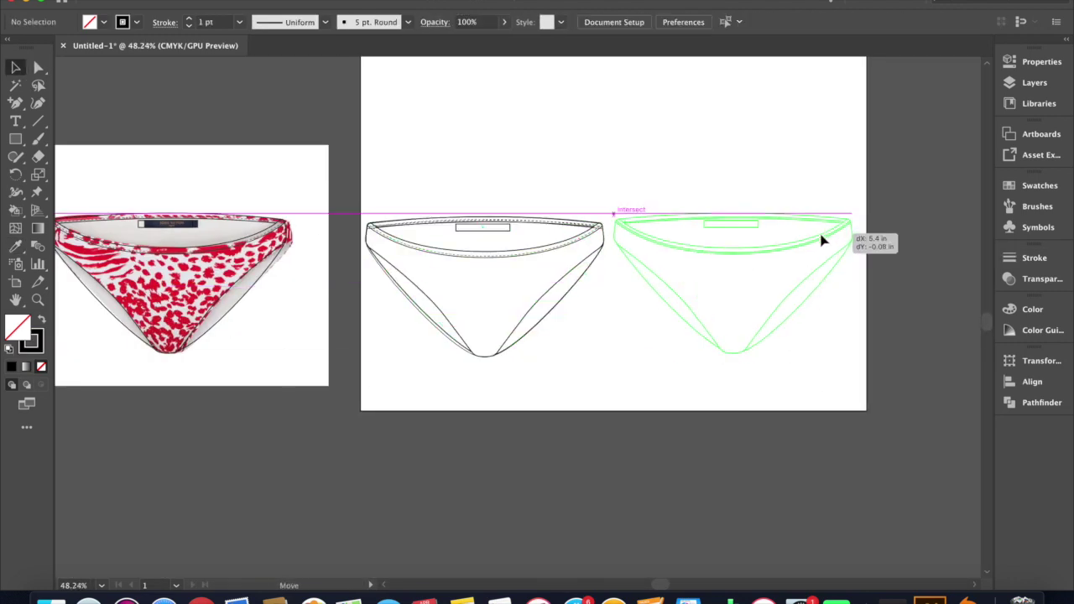
{"action": "left_click", "coordinate": [587, 151]}
{"action": "scroll", "coordinate": [588, 210], "scroll_direction": "right", "scroll_amount": 3}
{"action": "scroll", "coordinate": [475, 215], "scroll_direction": "down", "scroll_amount": 1}
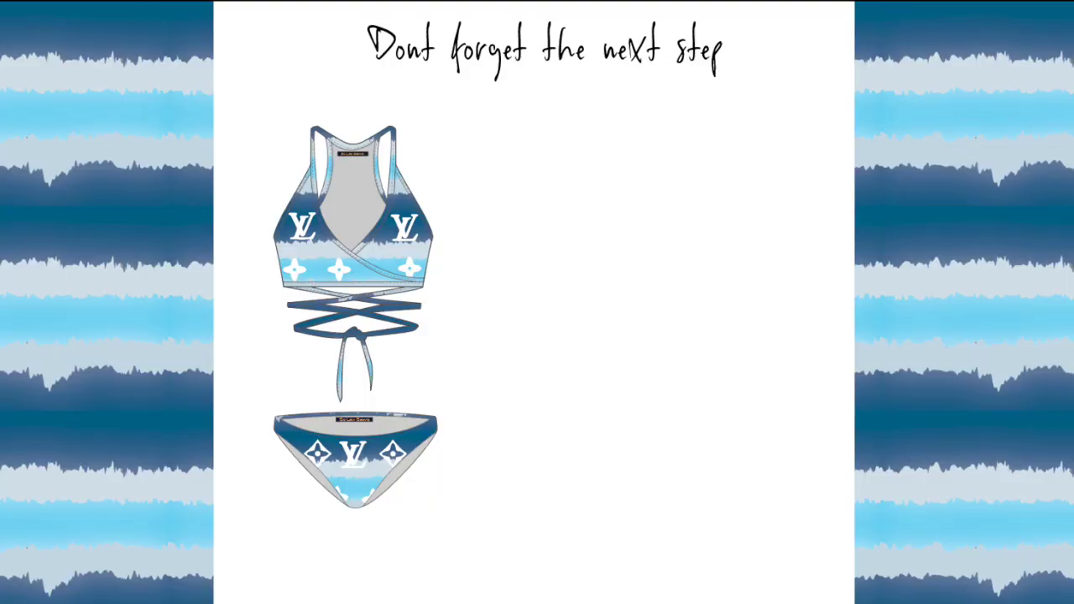